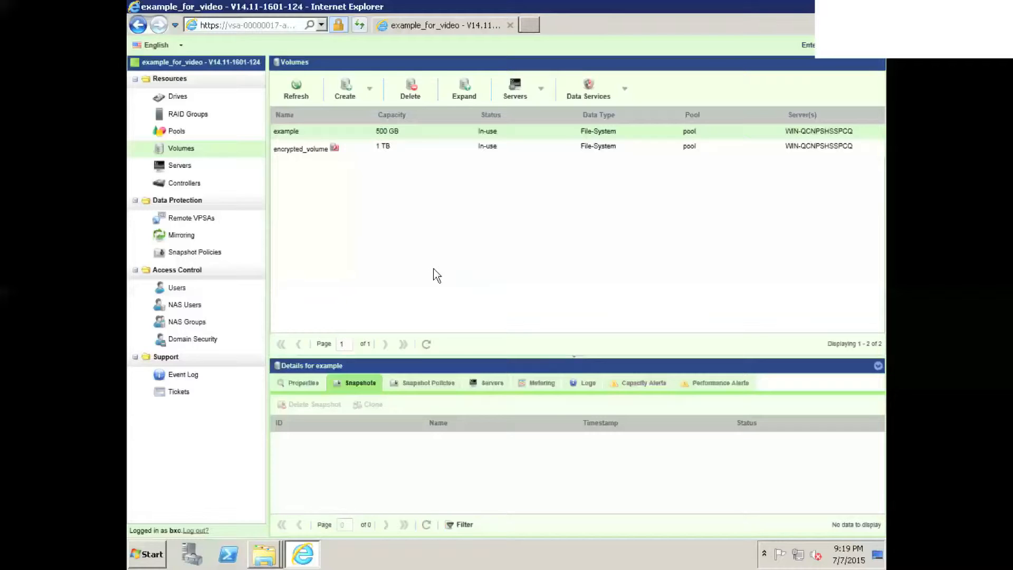
Review the daily and weekly snapshot policies attached to the example volume
left_click(416, 386)
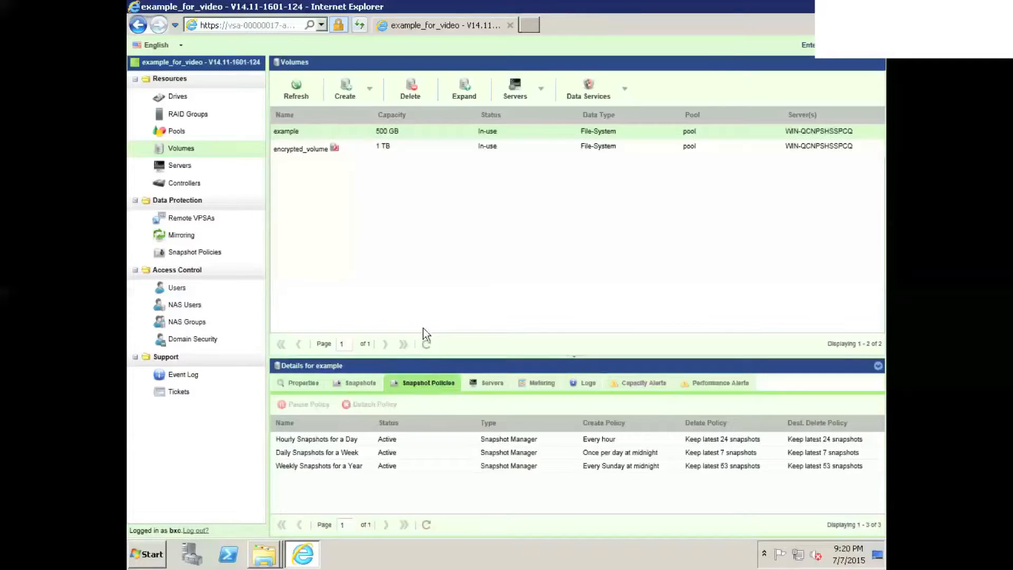
left_click(315, 452)
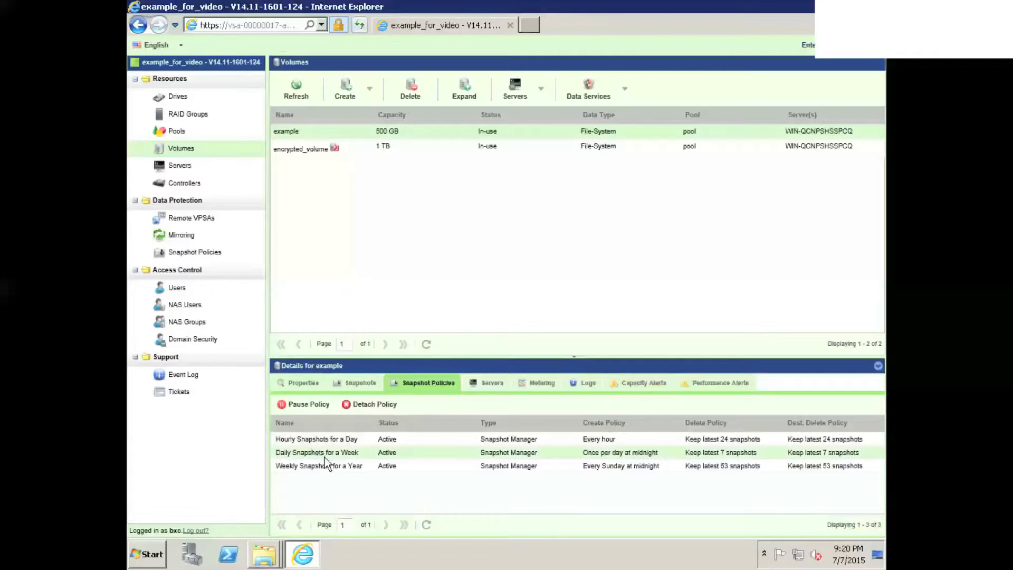
left_click(326, 467)
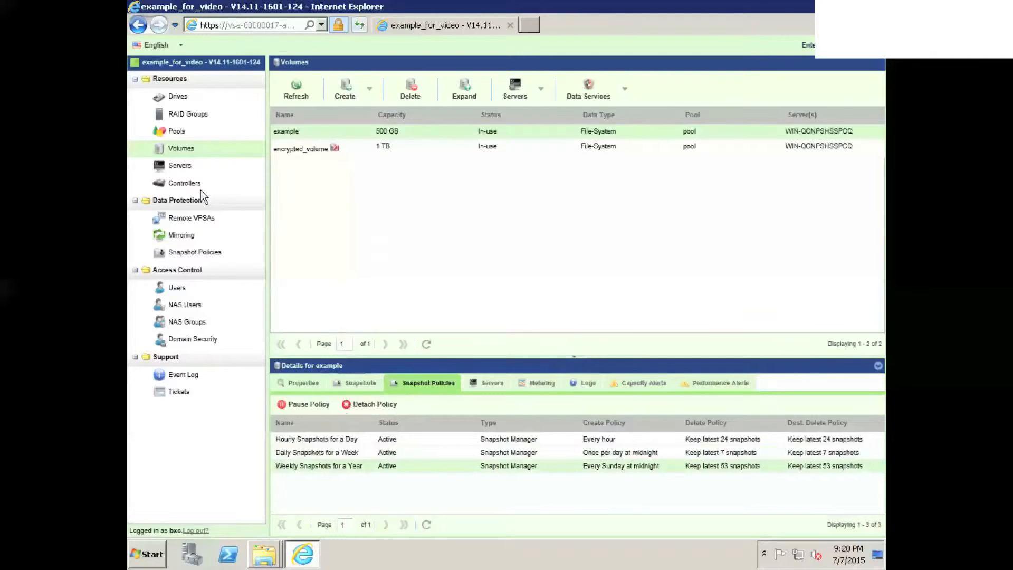
Set up a new snapshot policy named every_5_minutes that runs every 5 minutes and retains at most 30 snapshots
left_click(189, 254)
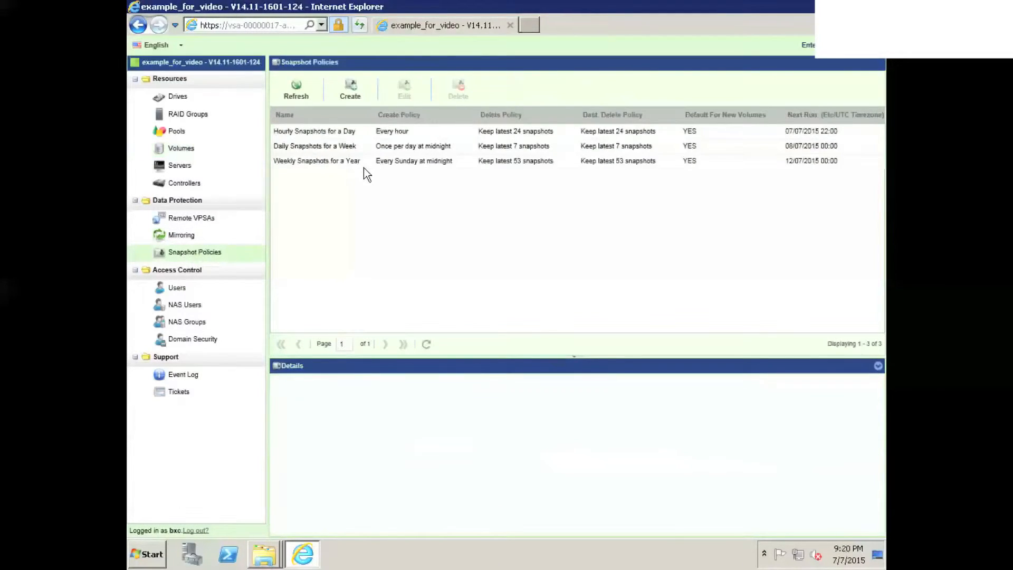
left_click(350, 90)
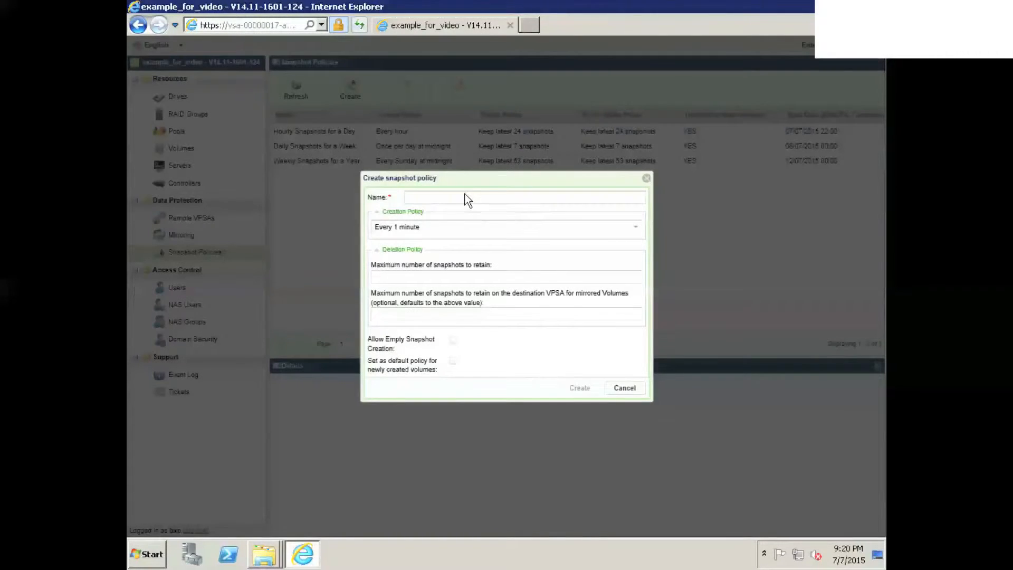
left_click(466, 196)
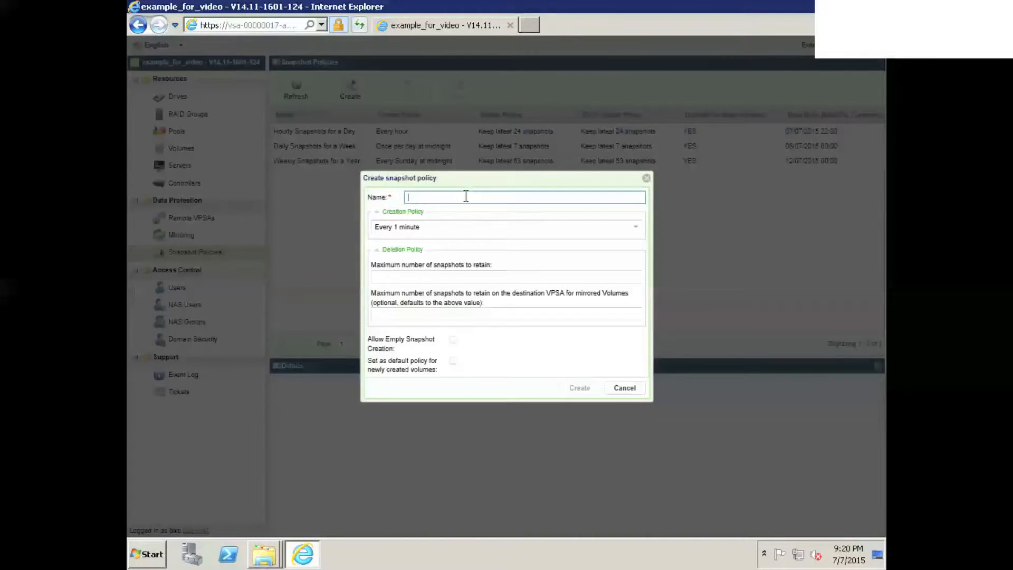
left_click(506, 234)
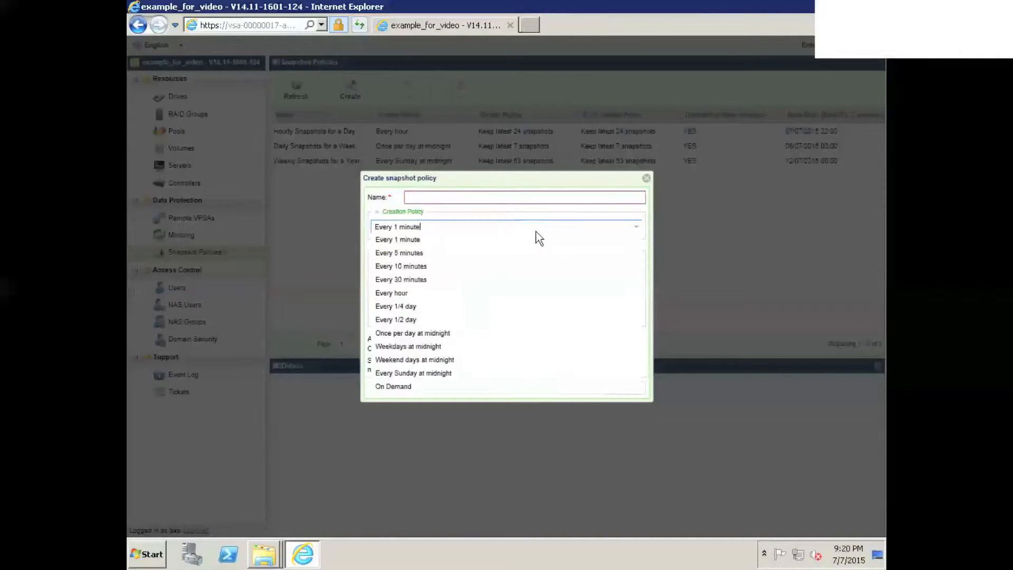
left_click(411, 255)
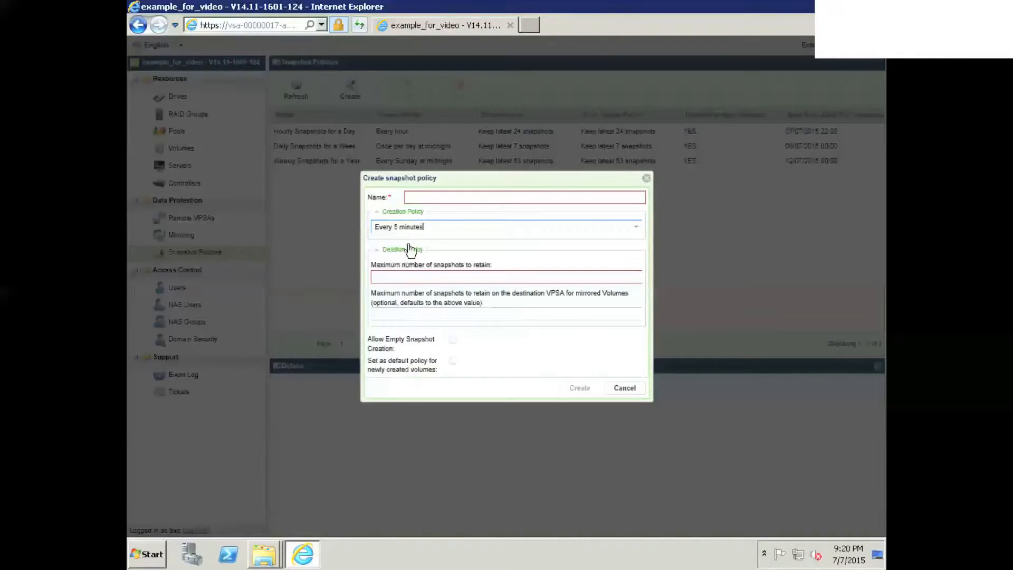
left_click(448, 198)
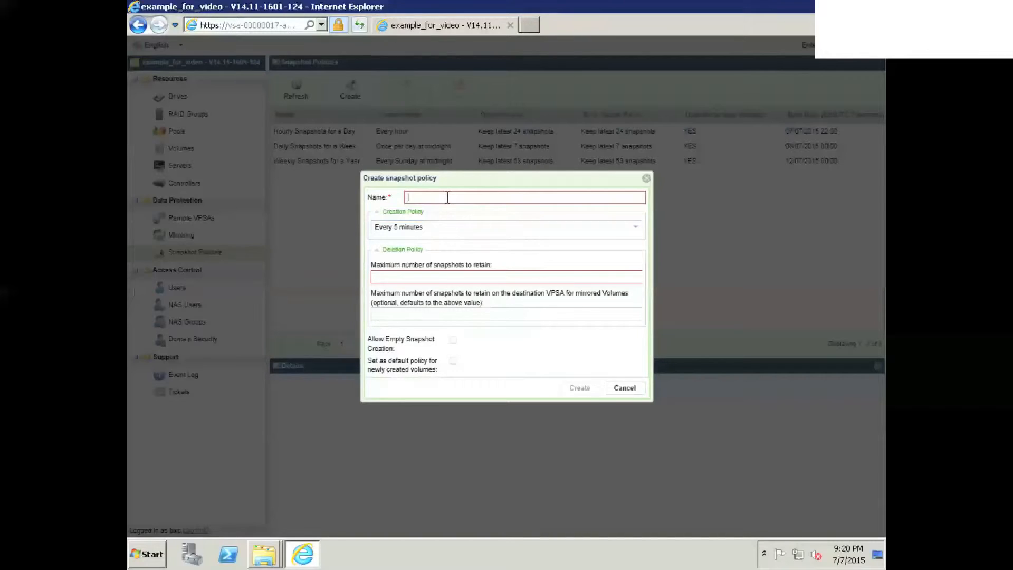
type("every_5_minutes")
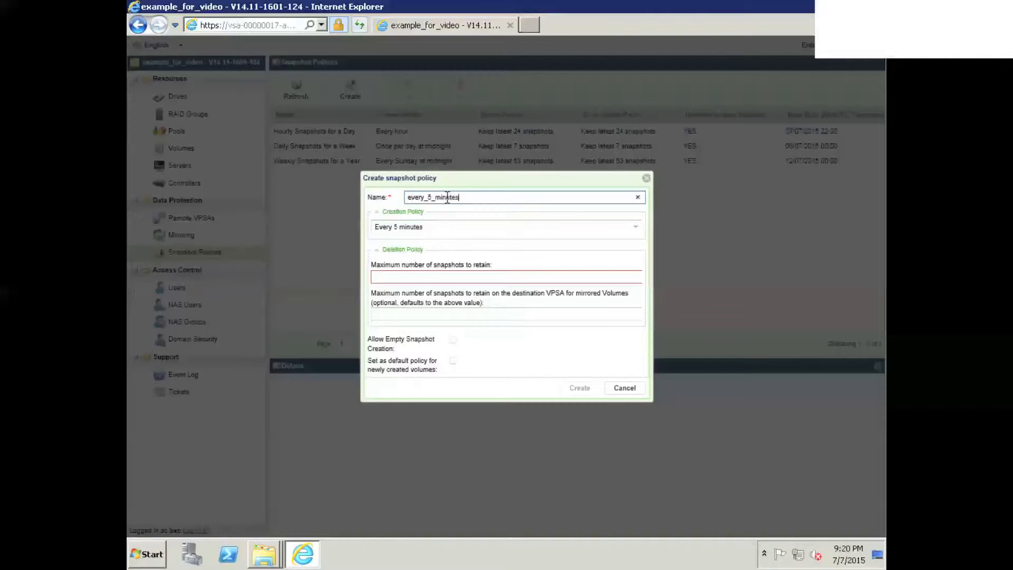
left_click(420, 277)
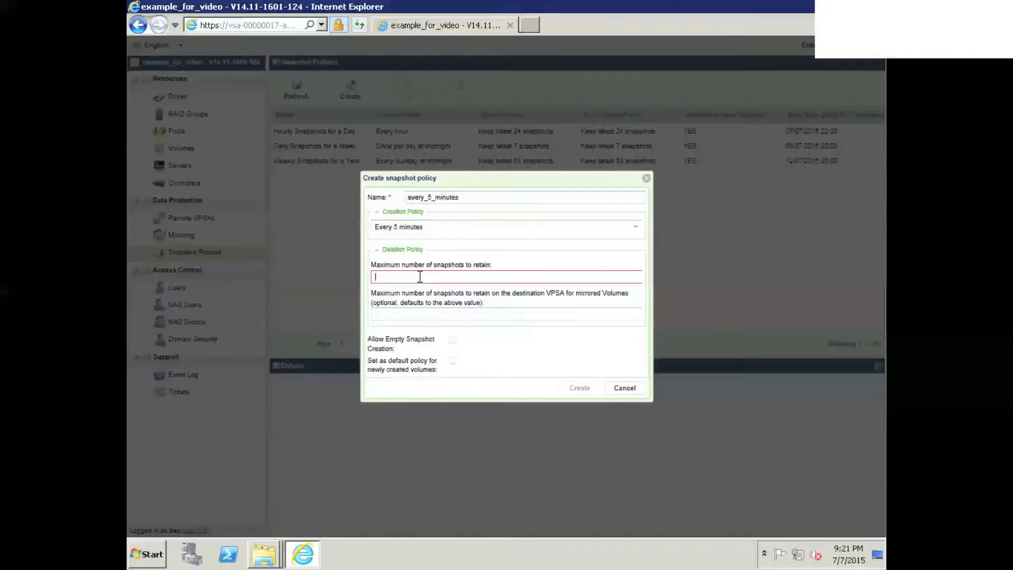
type("30")
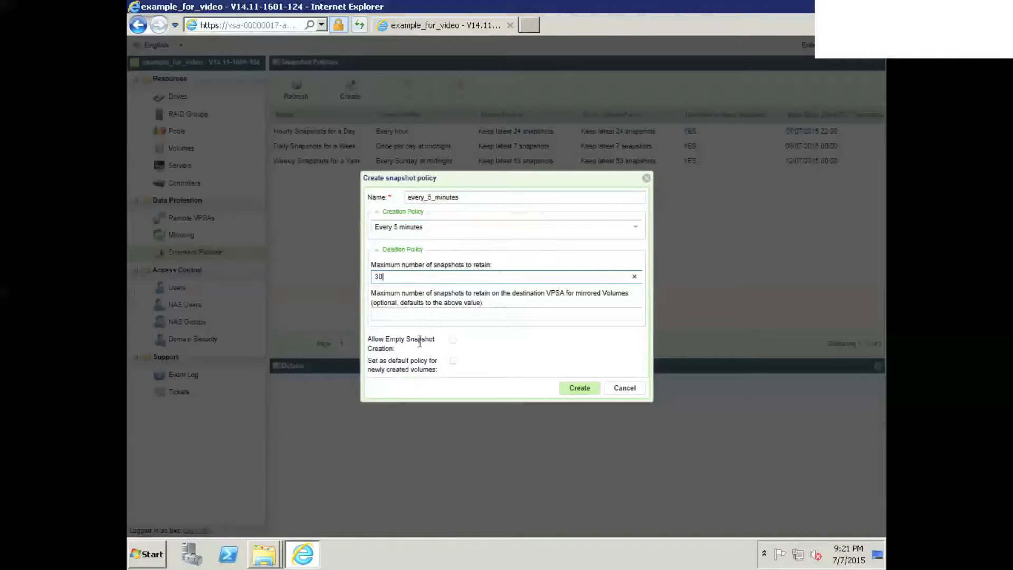
Allow empty snapshot creation for the new policy, create it, and display its details
left_click(452, 340)
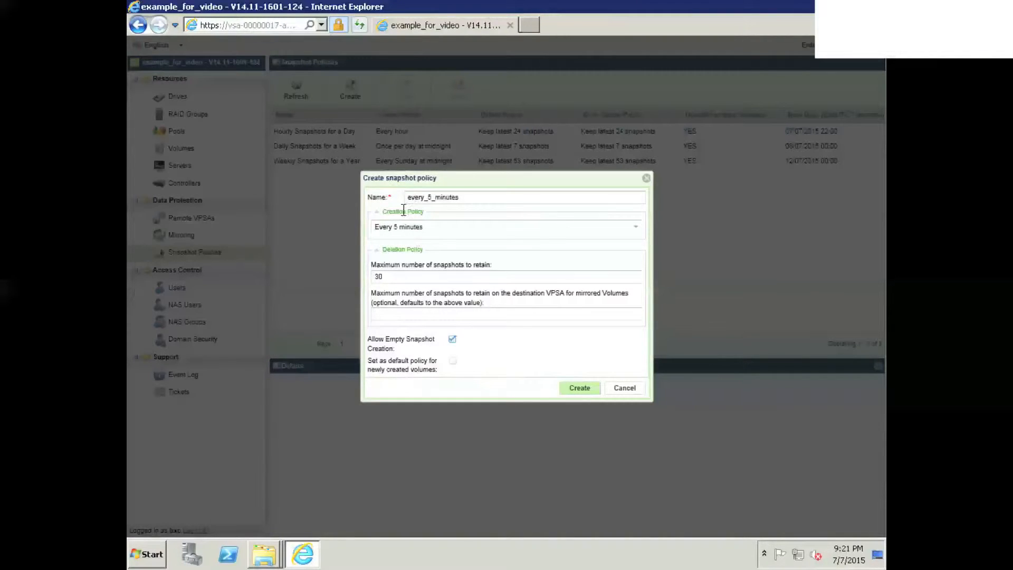
left_click(453, 362)
left_click(453, 361)
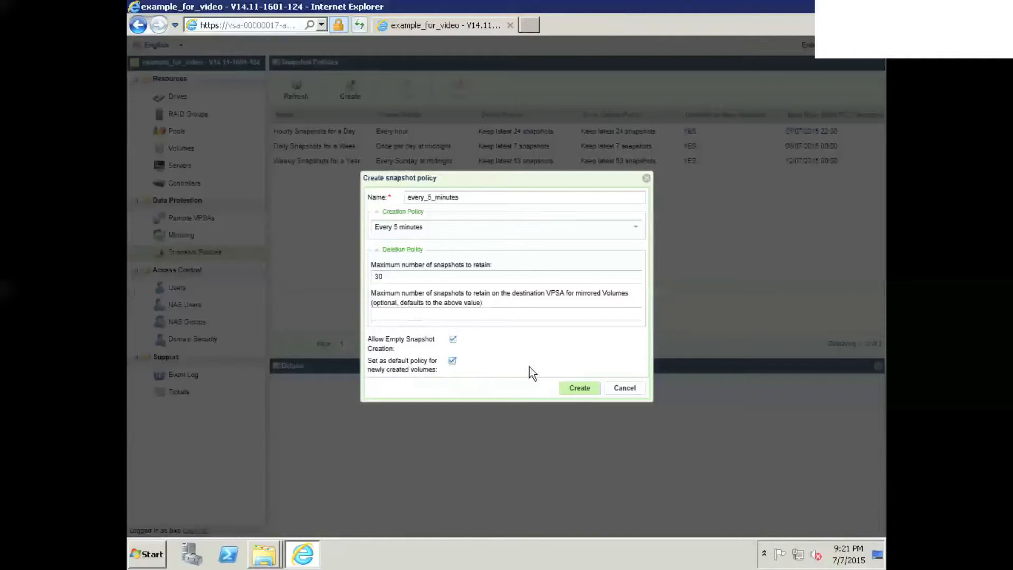
left_click(580, 388)
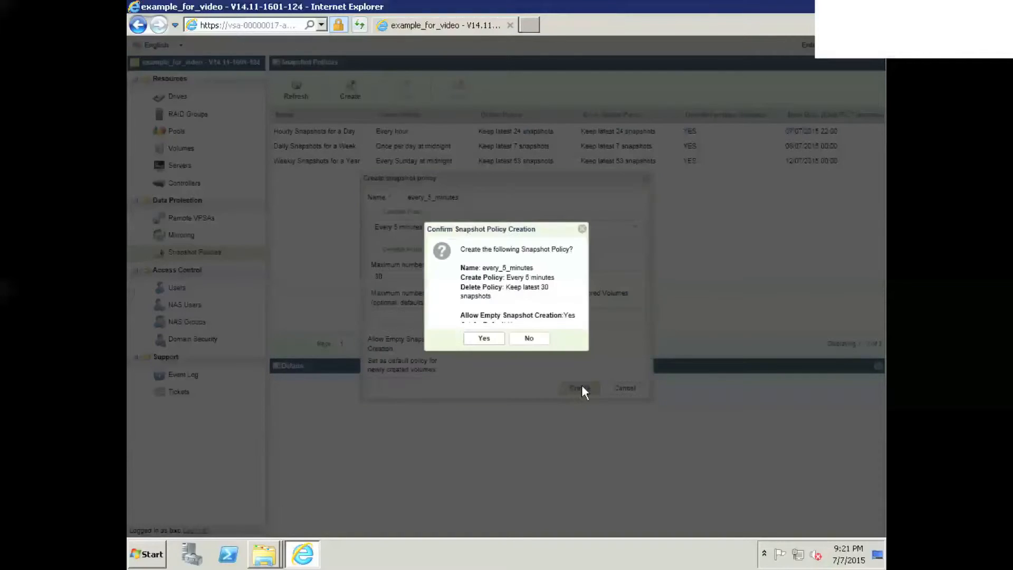
left_click(491, 340)
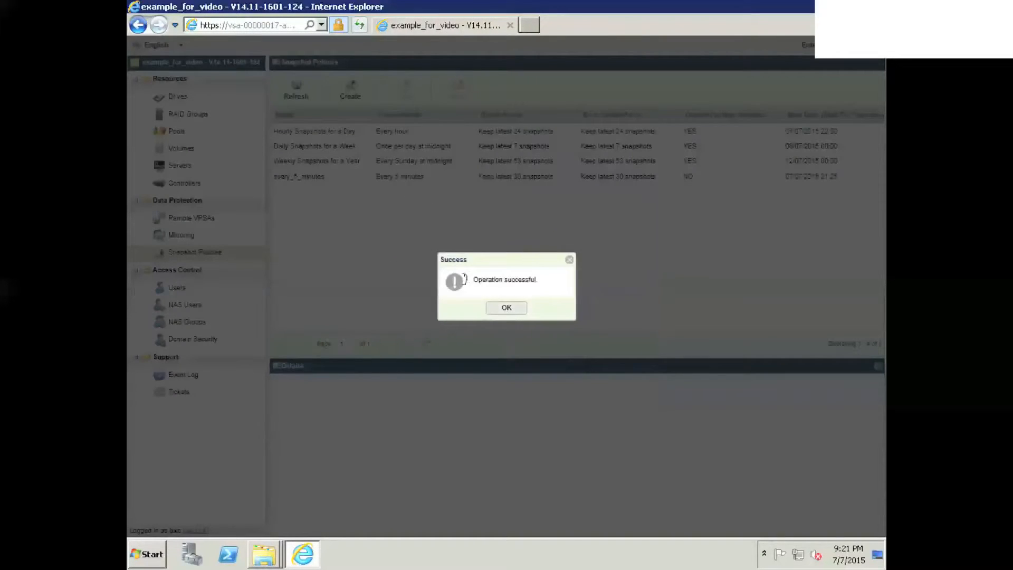
left_click(491, 306)
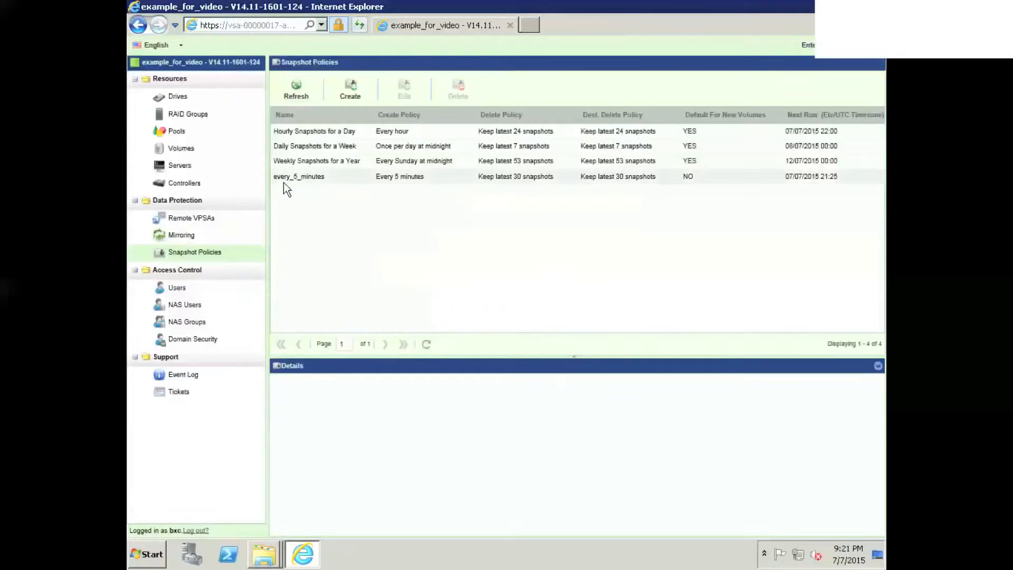
left_click(299, 179)
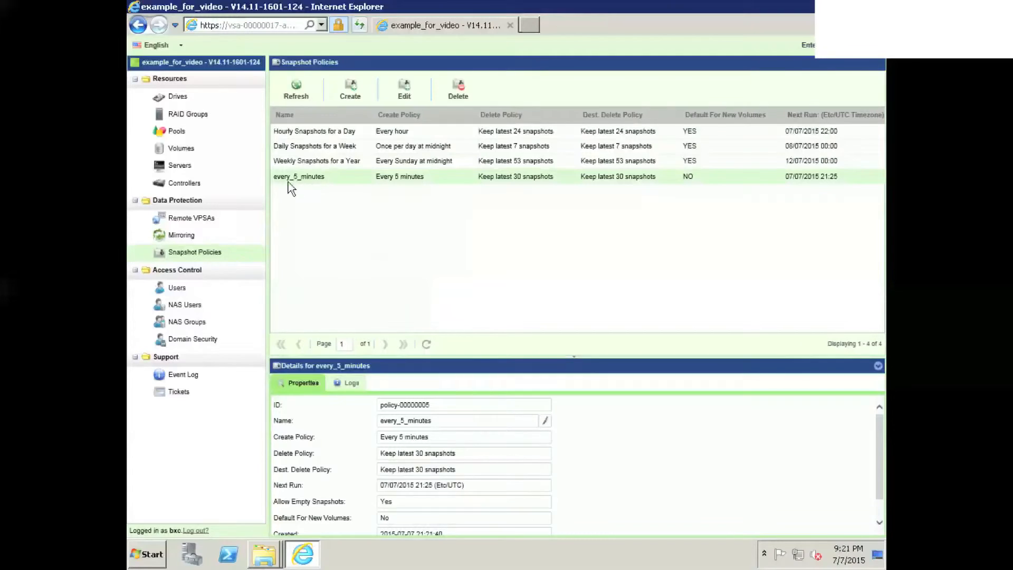
Attach the every_5_minutes snapshot policy to the example volume and check the volume's list of policies
left_click(190, 149)
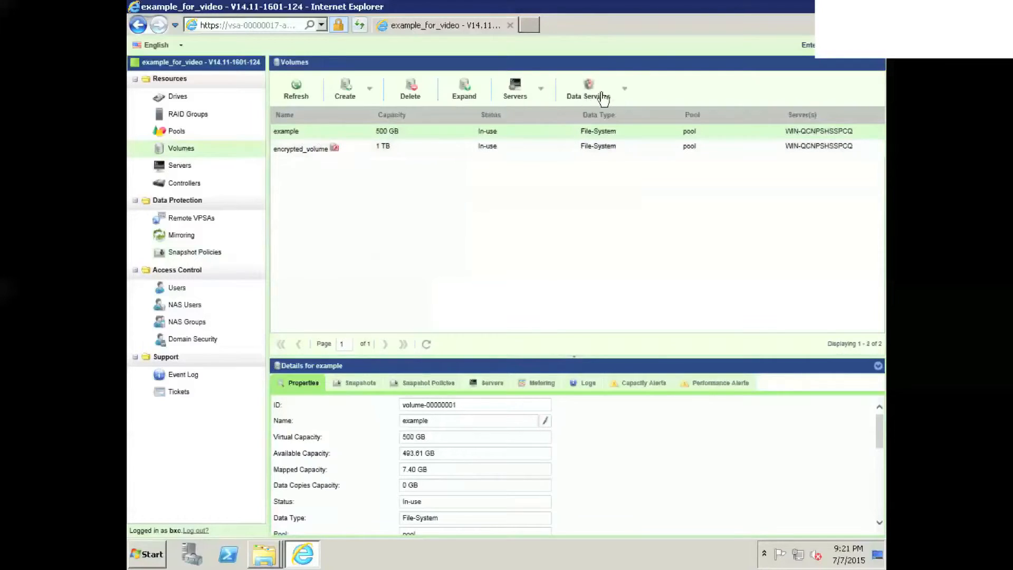
left_click(622, 91)
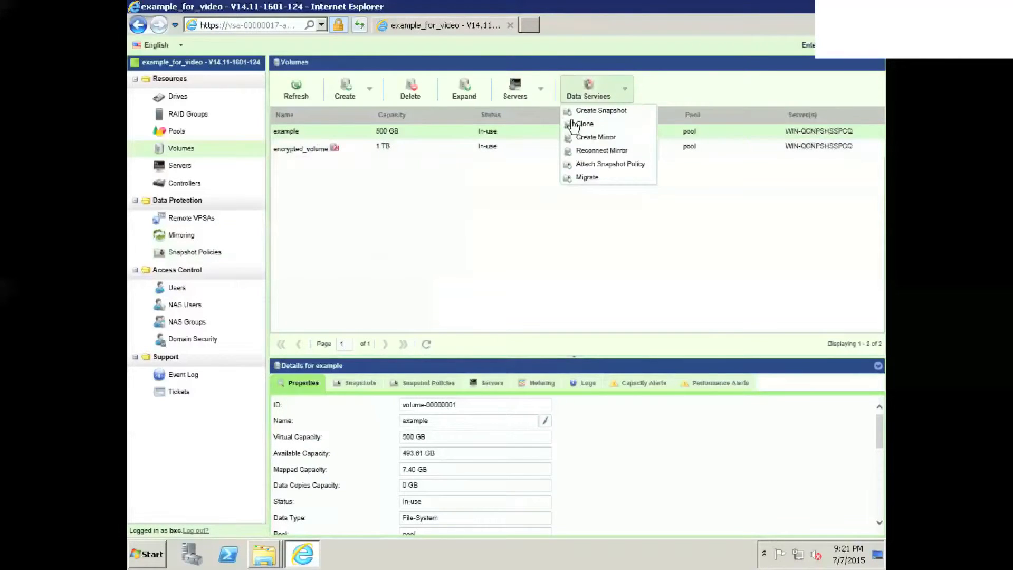
left_click(612, 169)
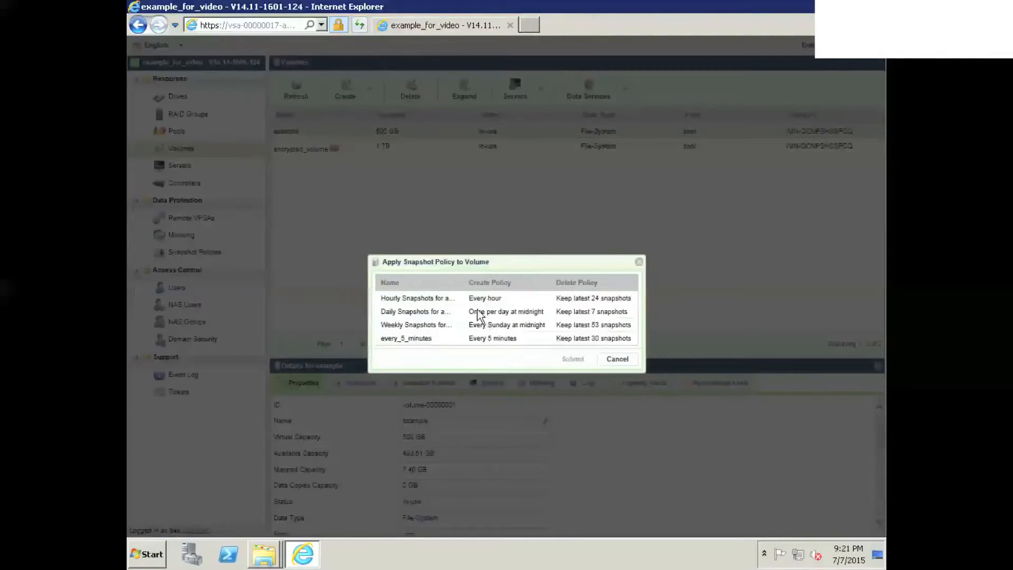
left_click(411, 339)
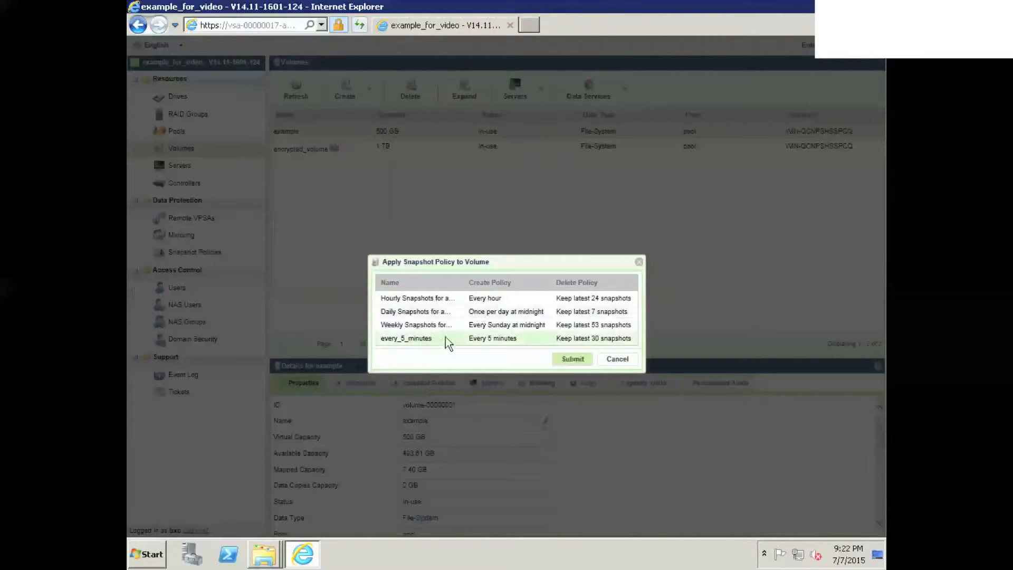
left_click(573, 359)
left_click(498, 308)
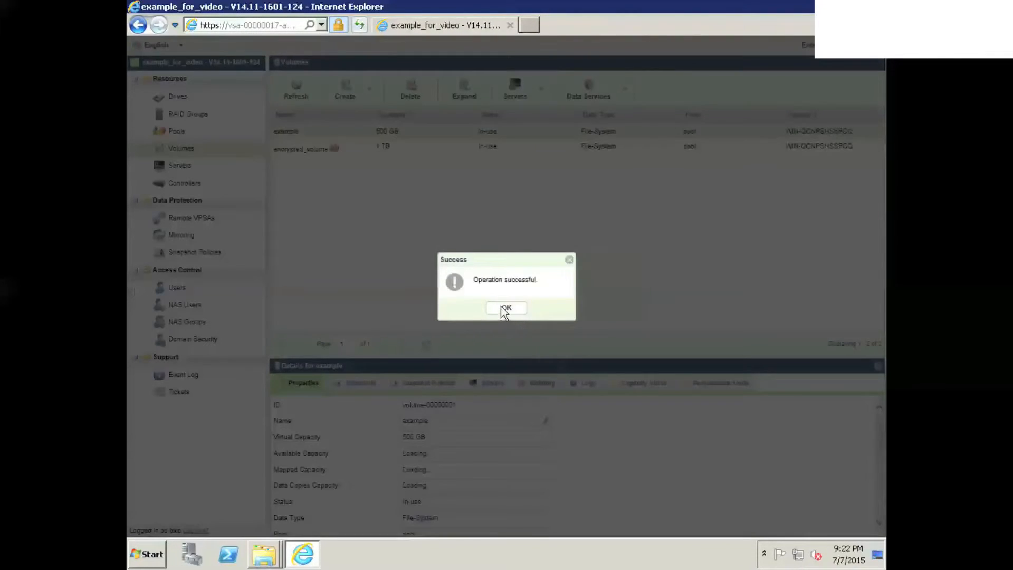
left_click(503, 312)
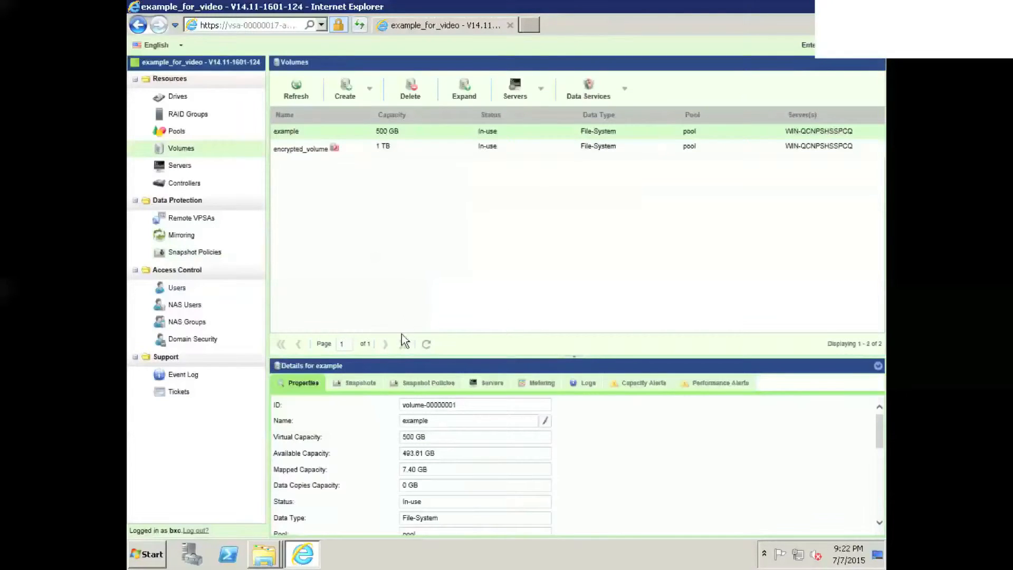
left_click(420, 384)
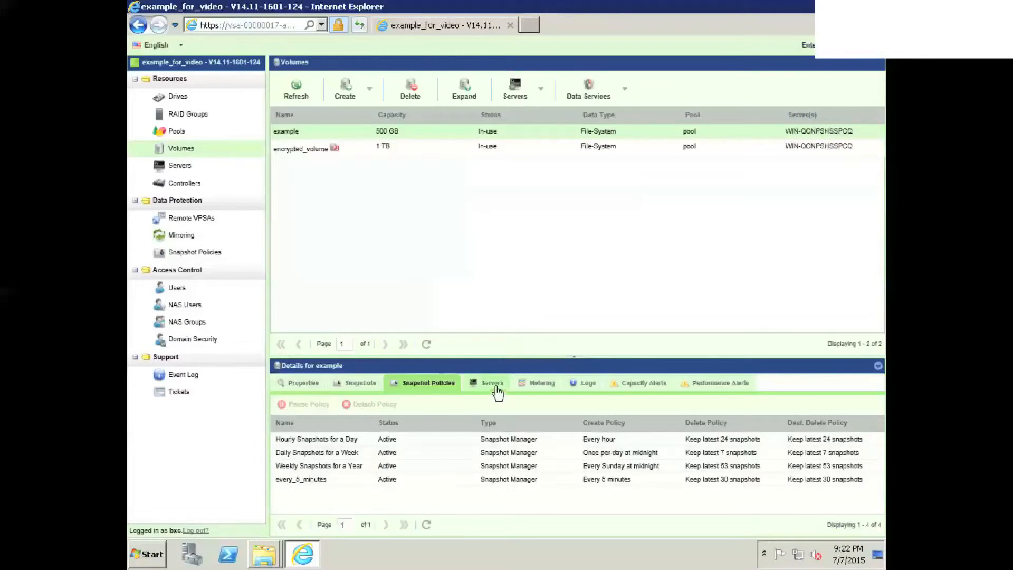
Create a manual snapshot of the example volume named snapshot_created
left_click(373, 383)
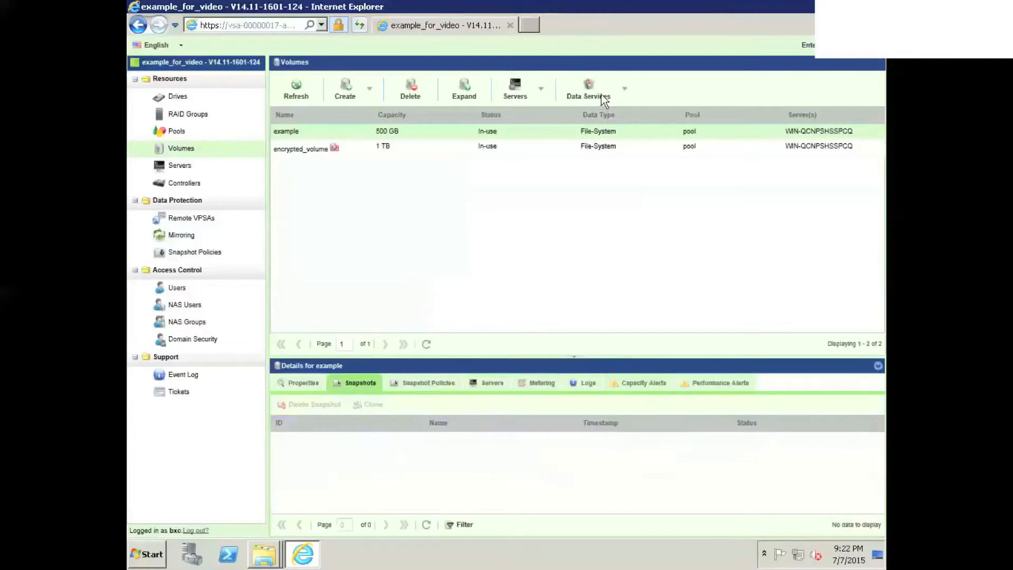
left_click(624, 94)
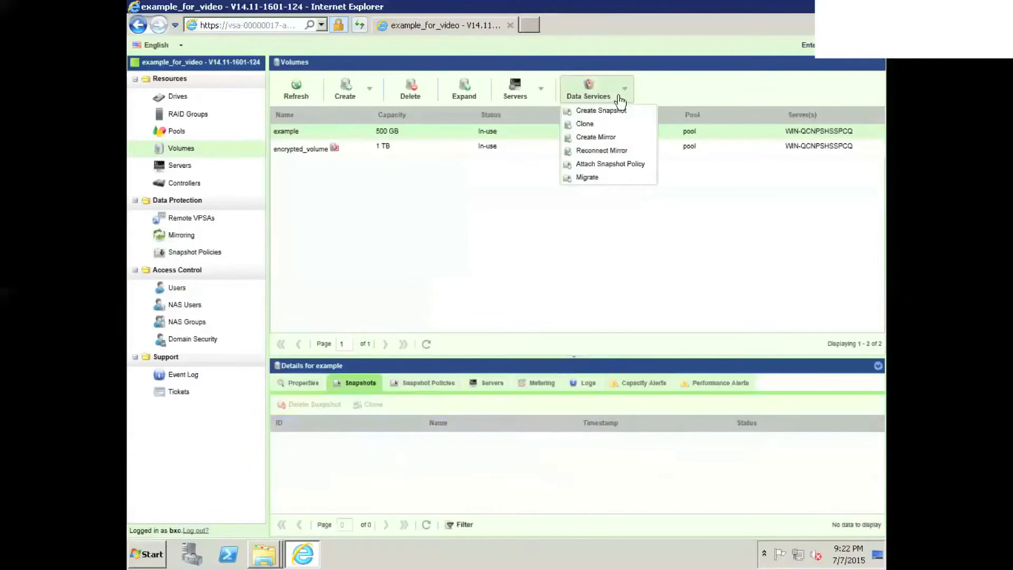
left_click(611, 117)
left_click(483, 289)
type("snapshot_created")
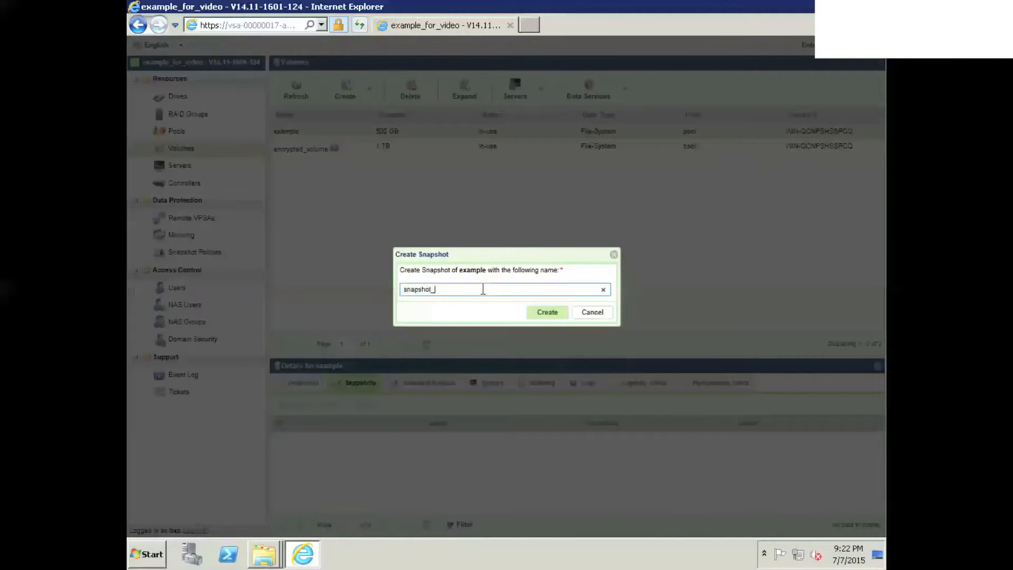
left_click(548, 312)
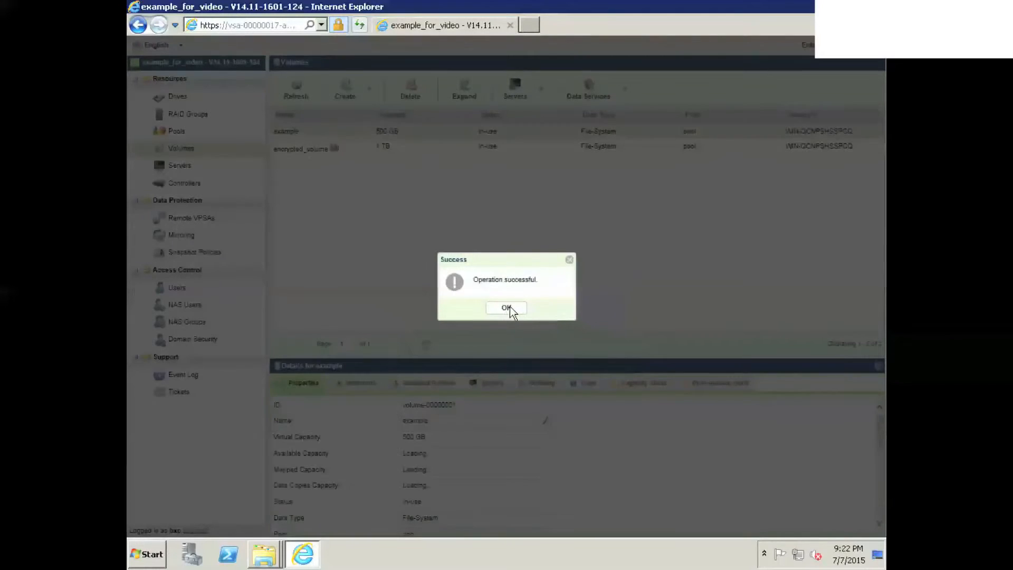
left_click(505, 308)
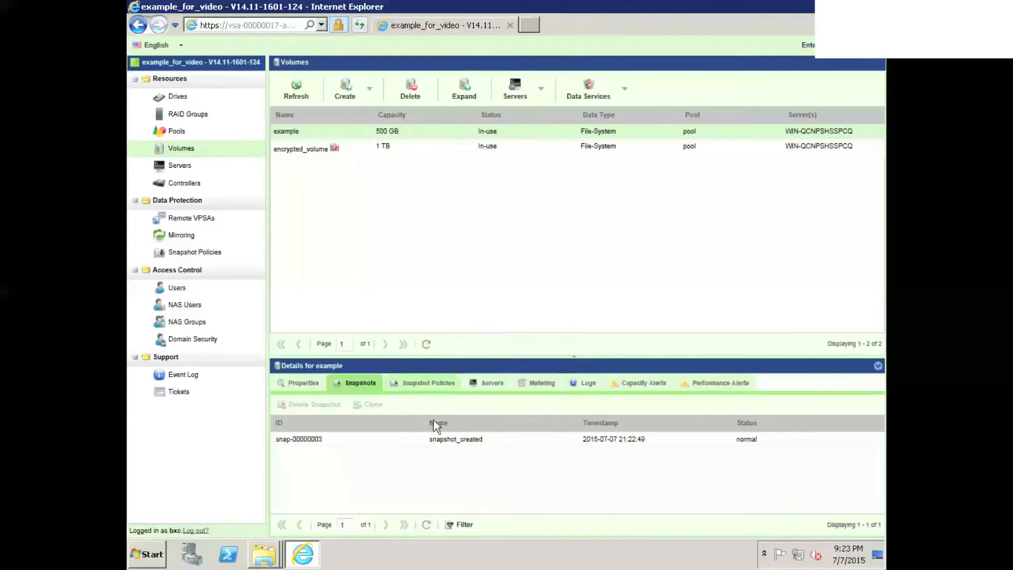
Clone the snapshot_created snapshot into a new volume named cloned_volume and display that volume's properties
left_click(379, 441)
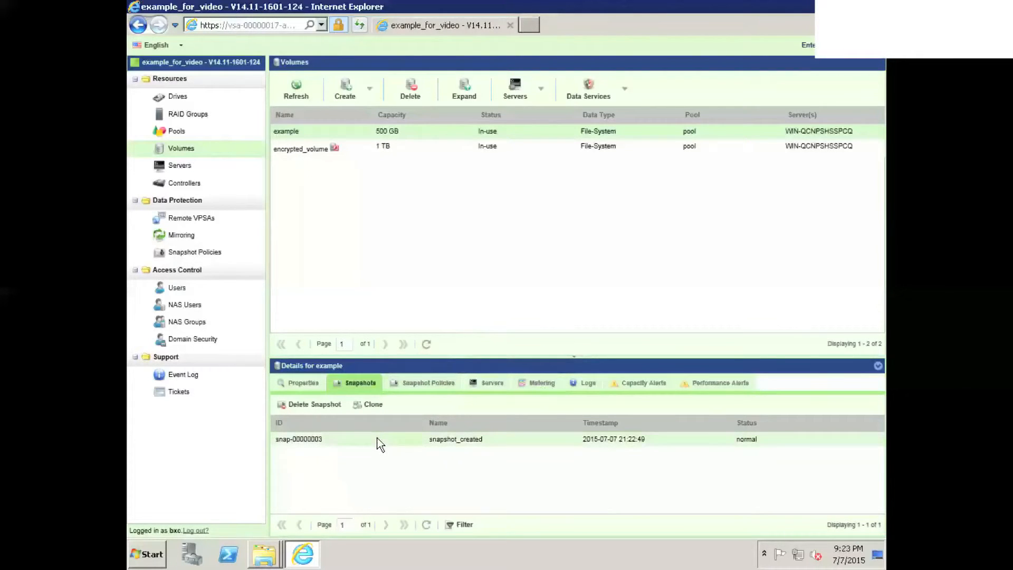
left_click(371, 407)
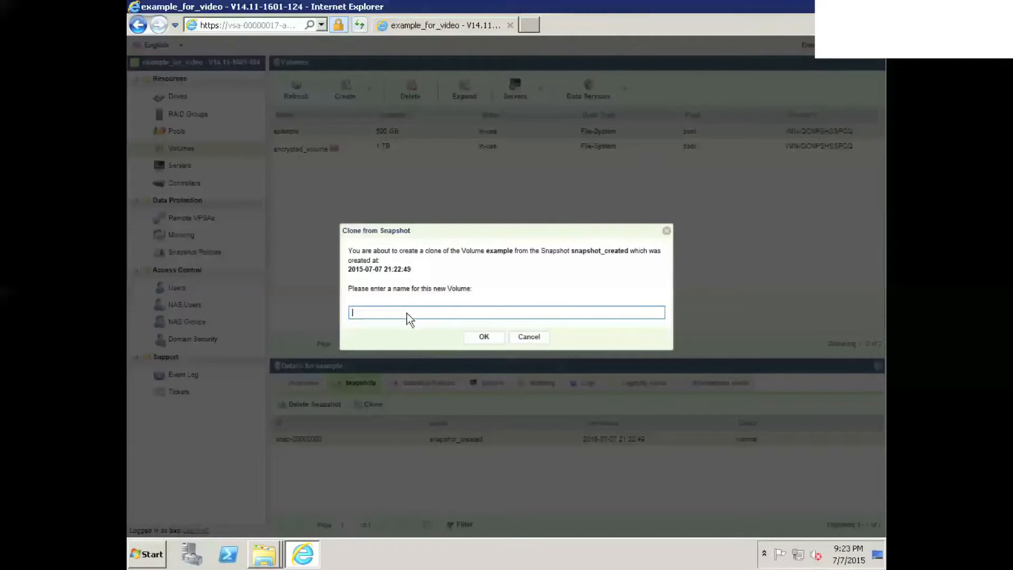
type("cloned_volume")
left_click(495, 340)
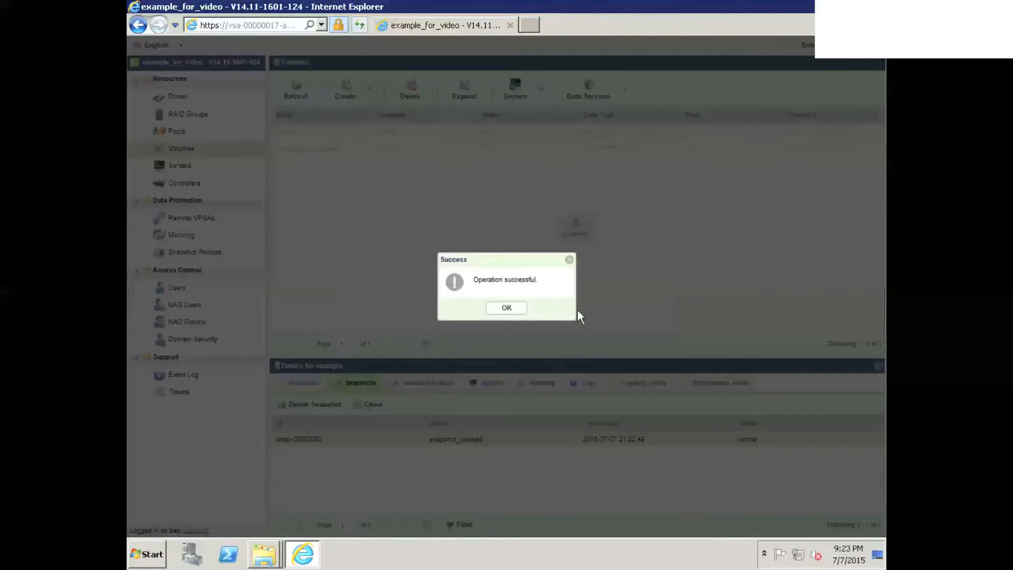
left_click(516, 310)
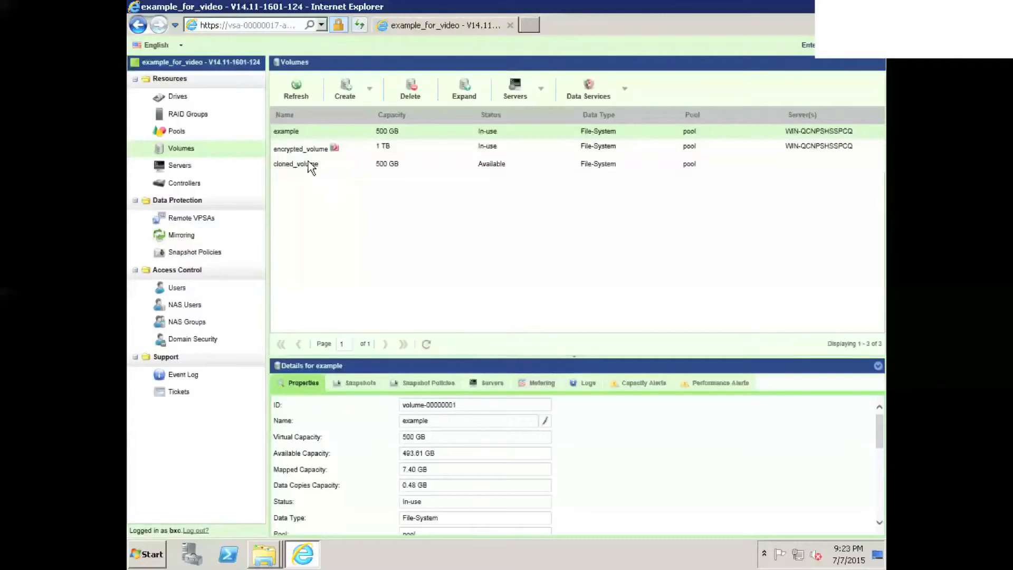
left_click(407, 172)
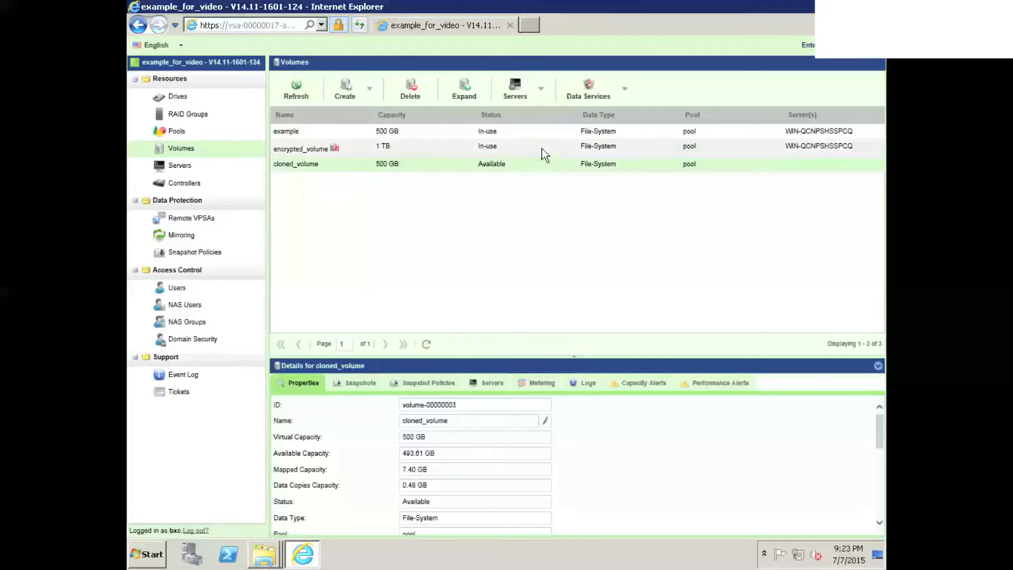
Attach cloned_volume to the whole_vpc server with SMB as the access type
left_click(541, 90)
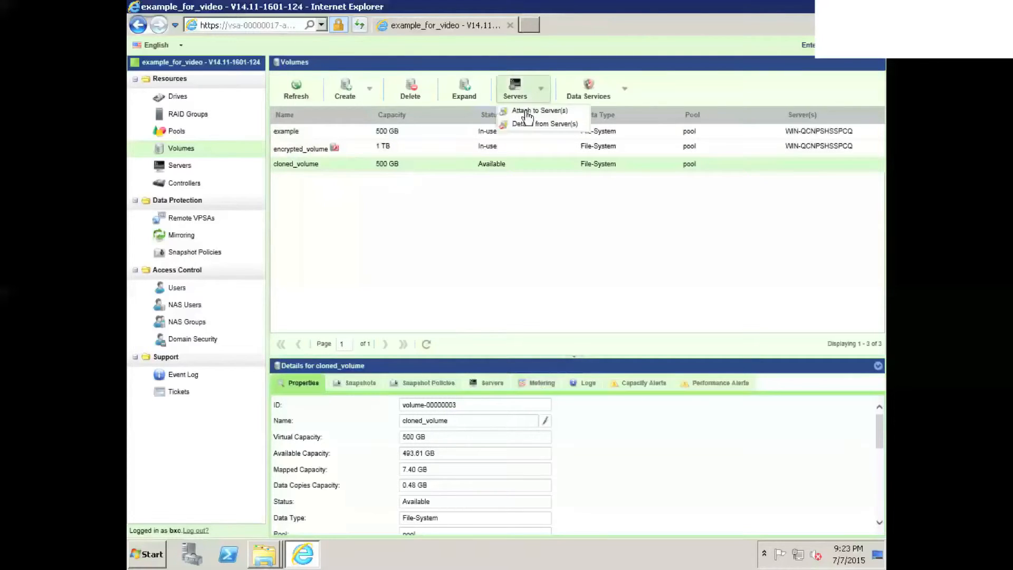
left_click(533, 111)
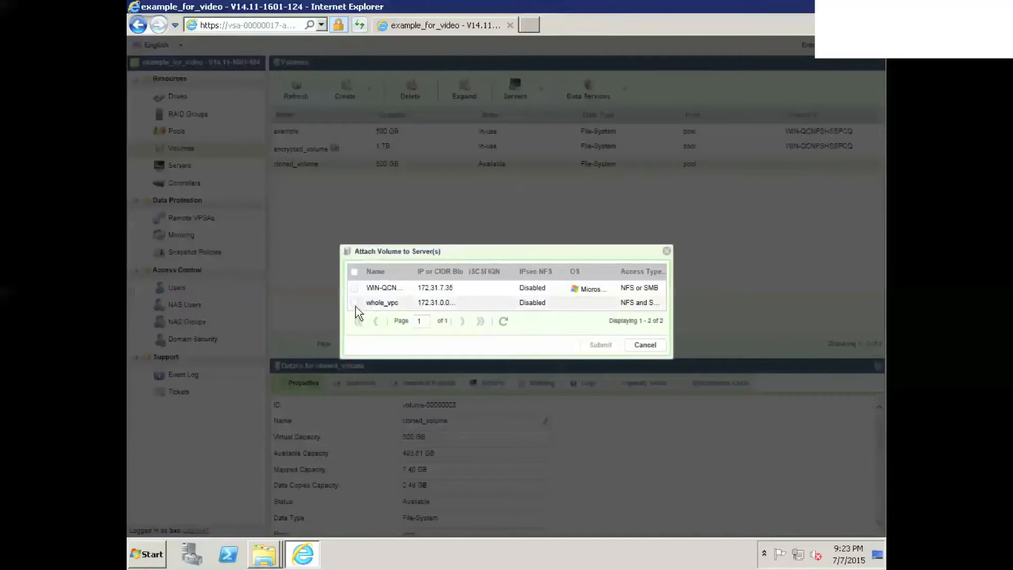
left_click(355, 303)
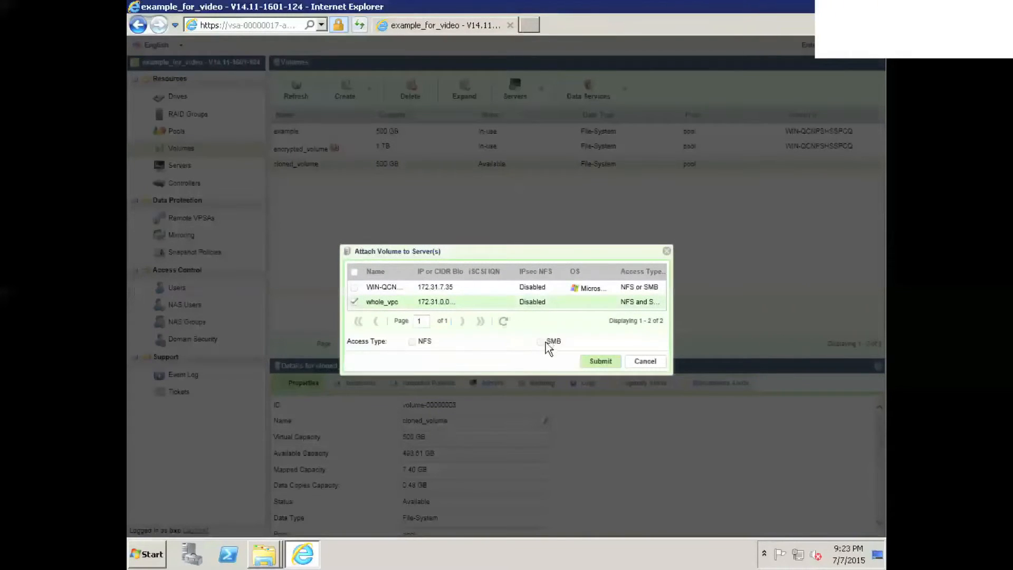
left_click(605, 363)
left_click(490, 319)
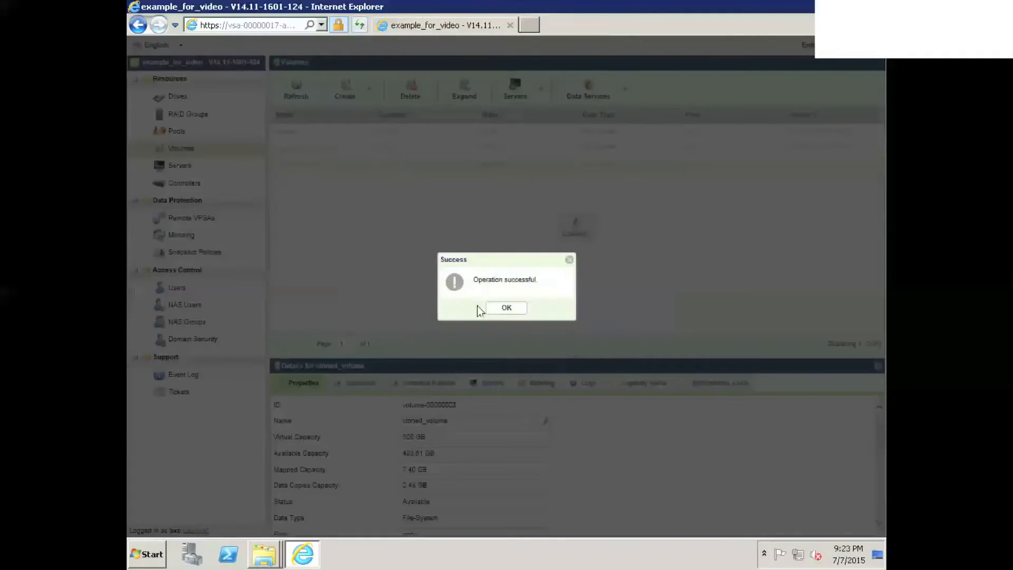
left_click(498, 308)
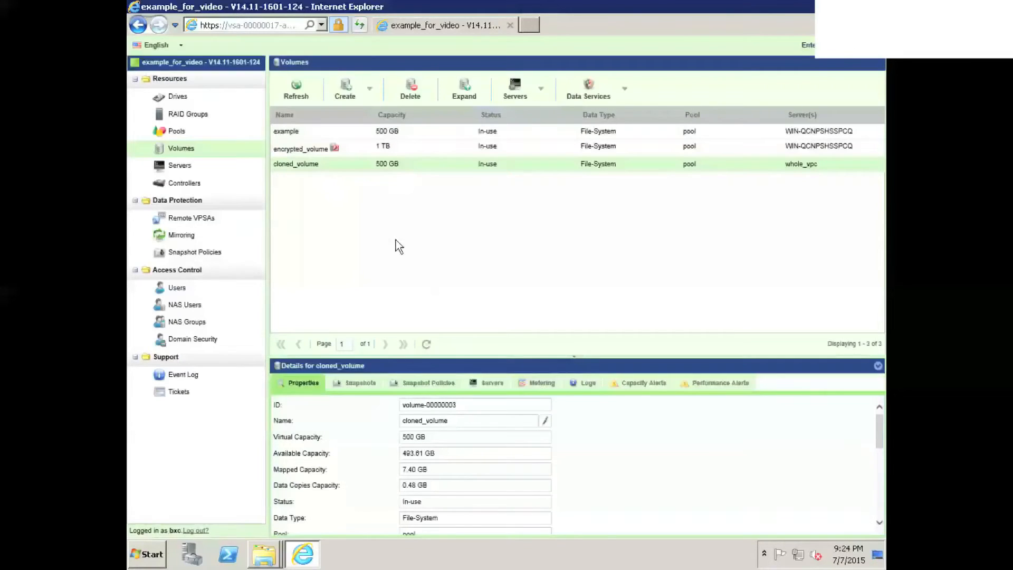
Copy the SMB export path from the properties of cloned_volume
scroll(422, 471, "down", 3)
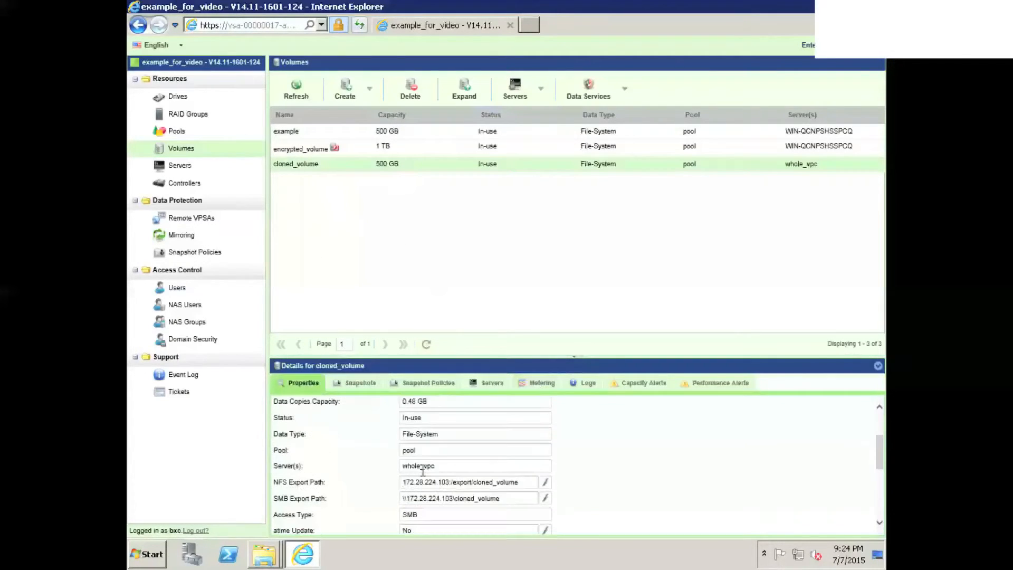
left_click_drag(510, 499, 389, 490)
key("ctrl+c")
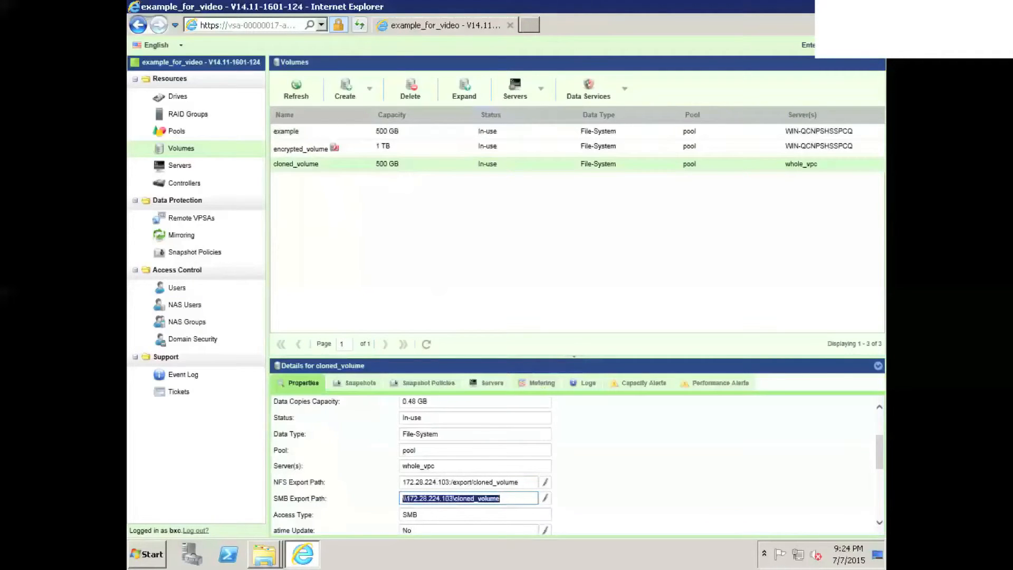
Switch to Windows Explorer and try to open the copied network path \\172.28.224.103\cloned_volume, cancelling the credentials request
left_click(262, 555)
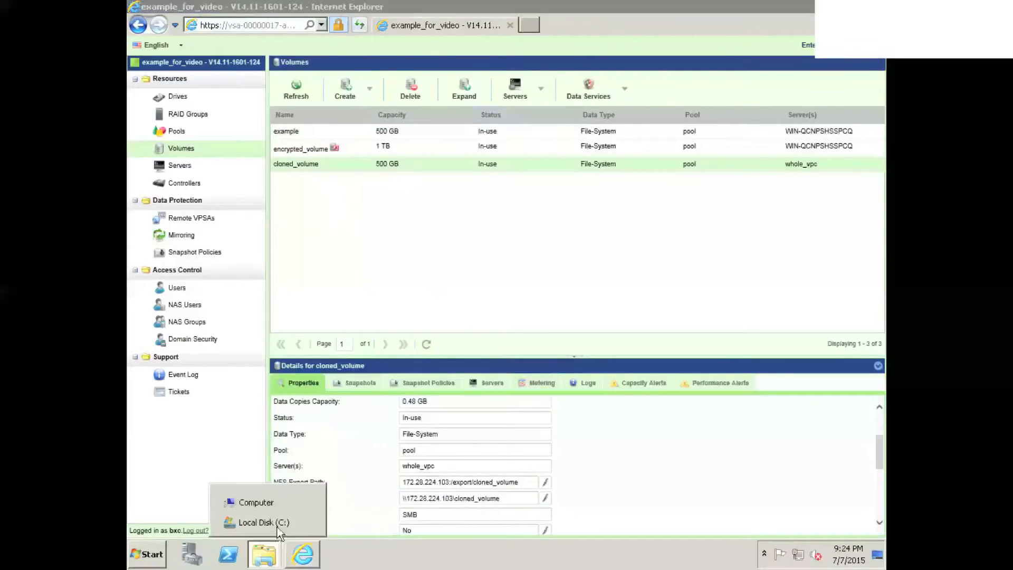
left_click(259, 505)
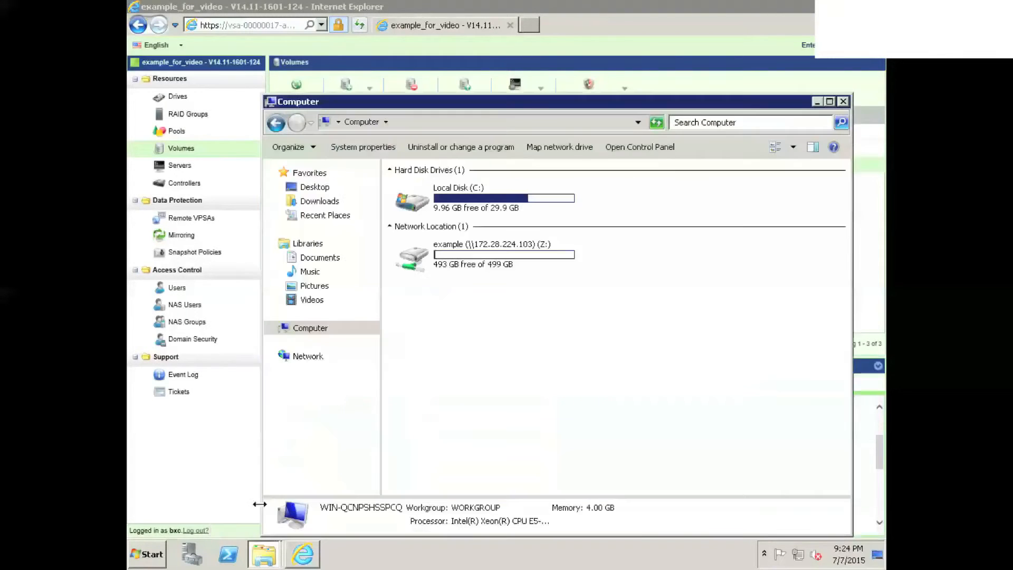
left_click(384, 124)
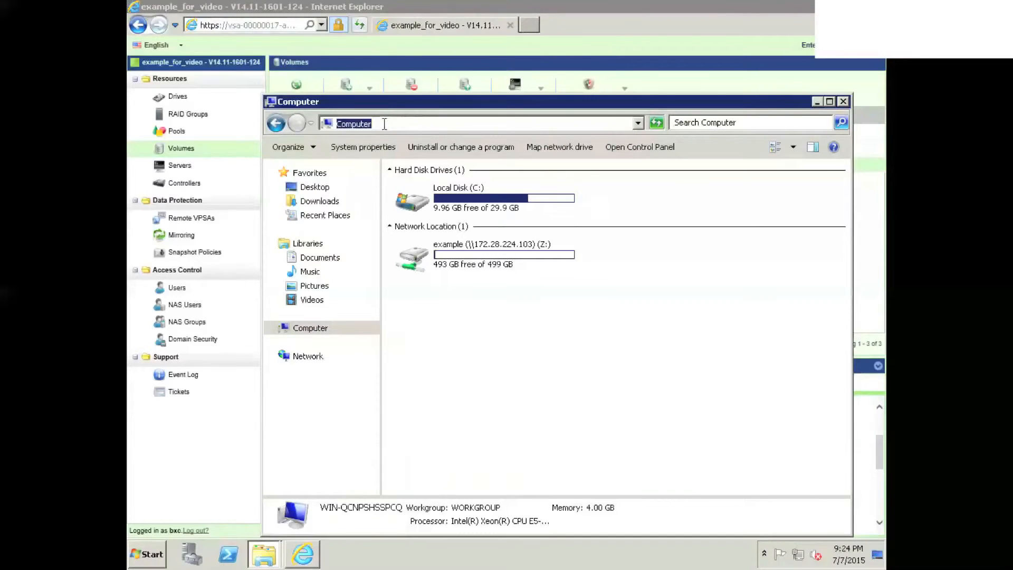
key("ctrl+v")
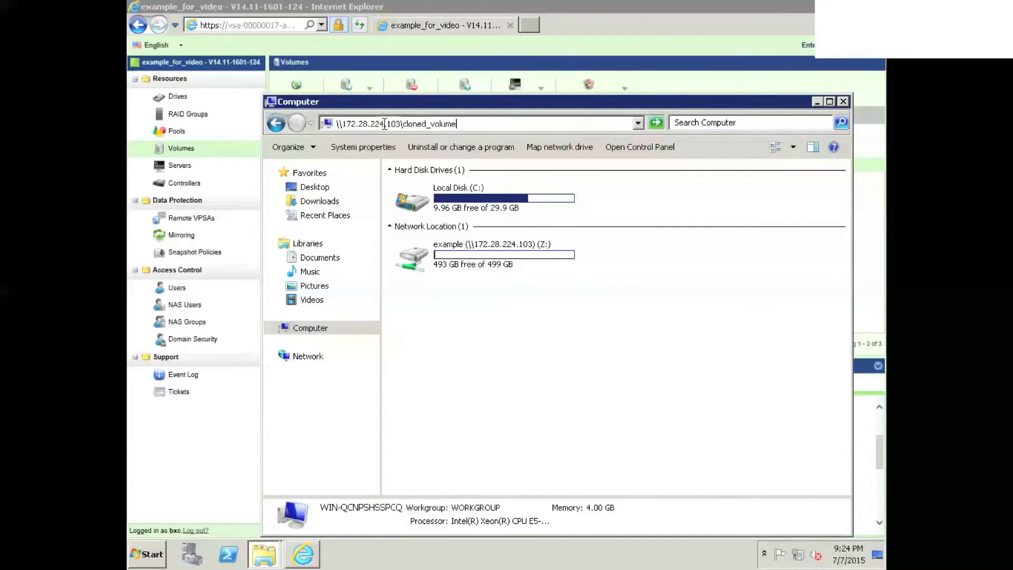
key("Return")
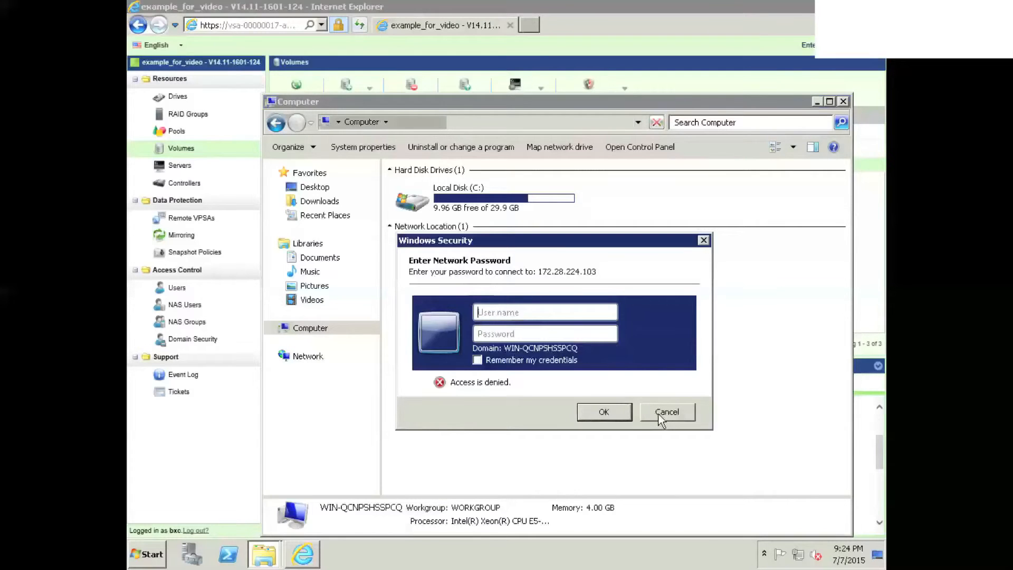
left_click(659, 415)
Return to Internet Explorer and allow SMB guest access for cloned_volume
left_click(875, 294)
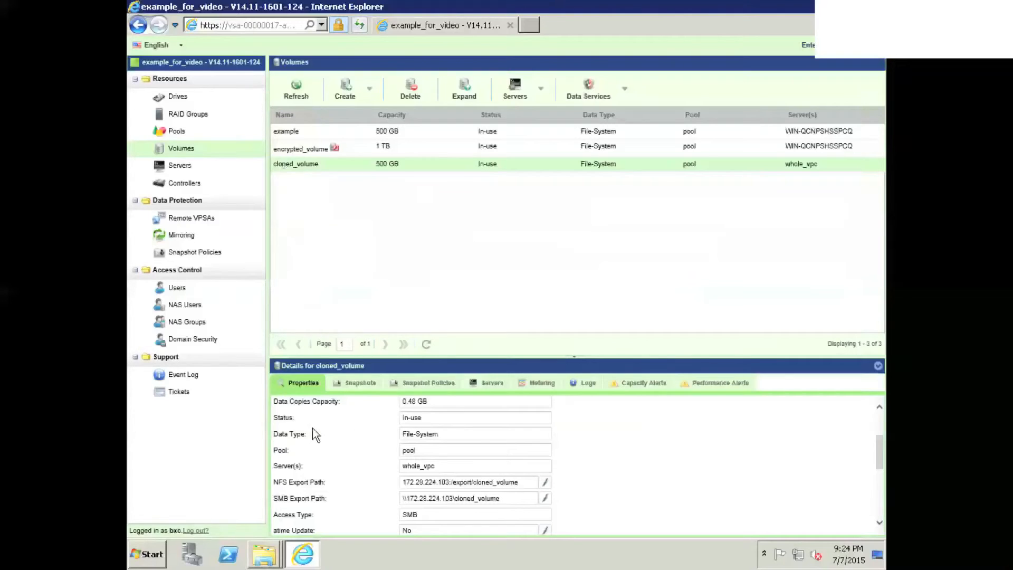
scroll(319, 470, "up", 3)
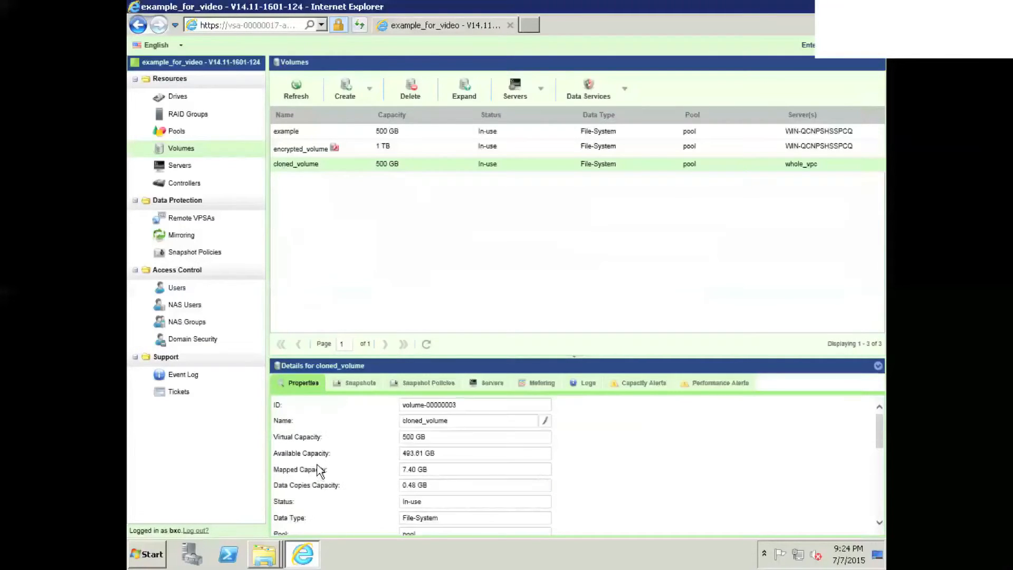
scroll(319, 470, "down", 3)
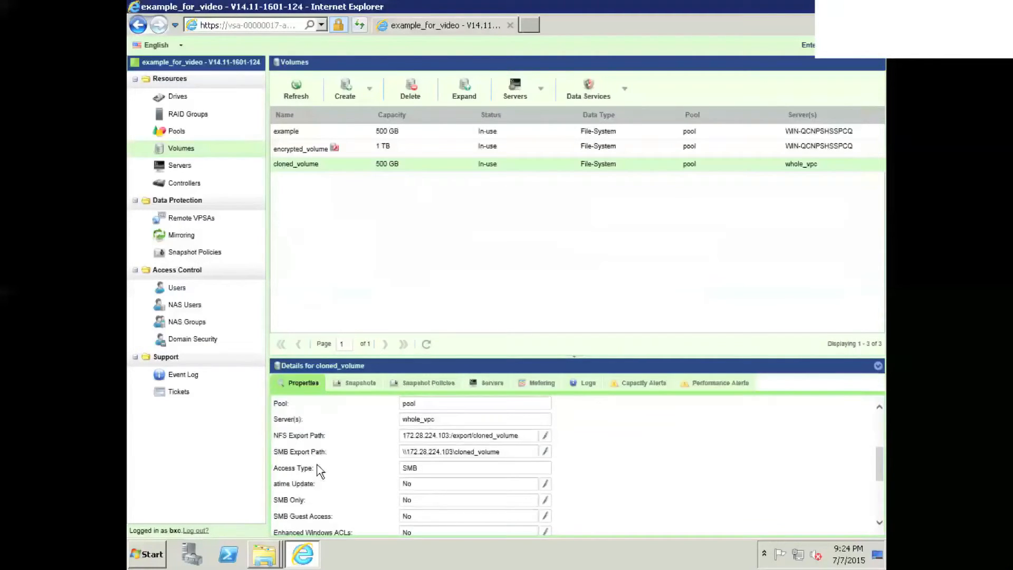
scroll(319, 469, "down", 1)
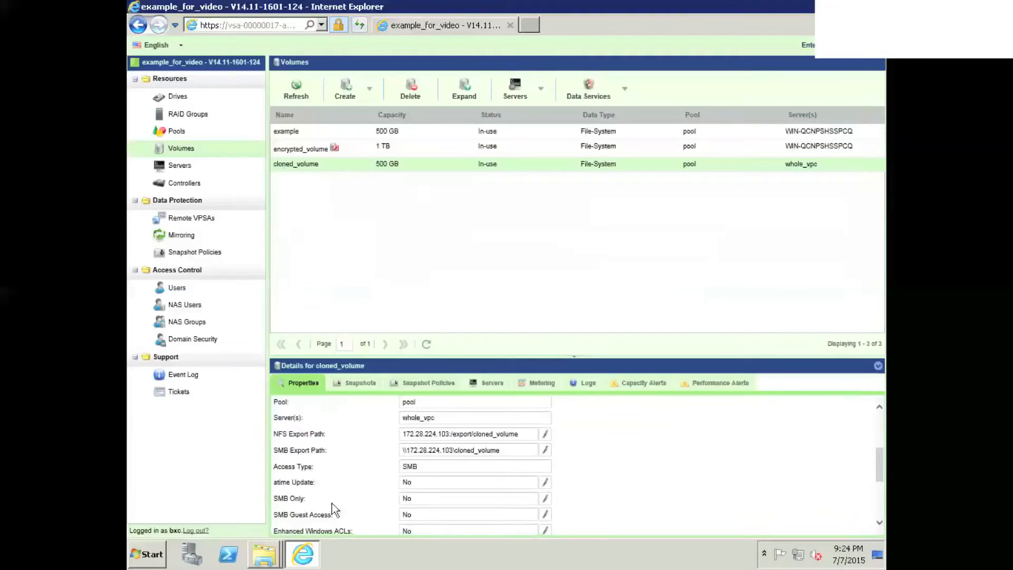
left_click(545, 514)
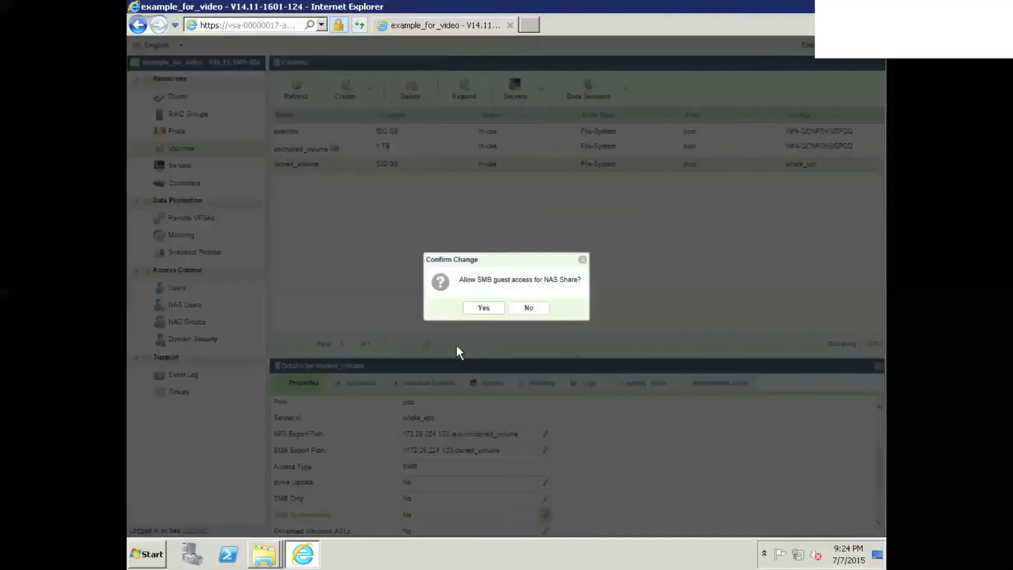
left_click(482, 307)
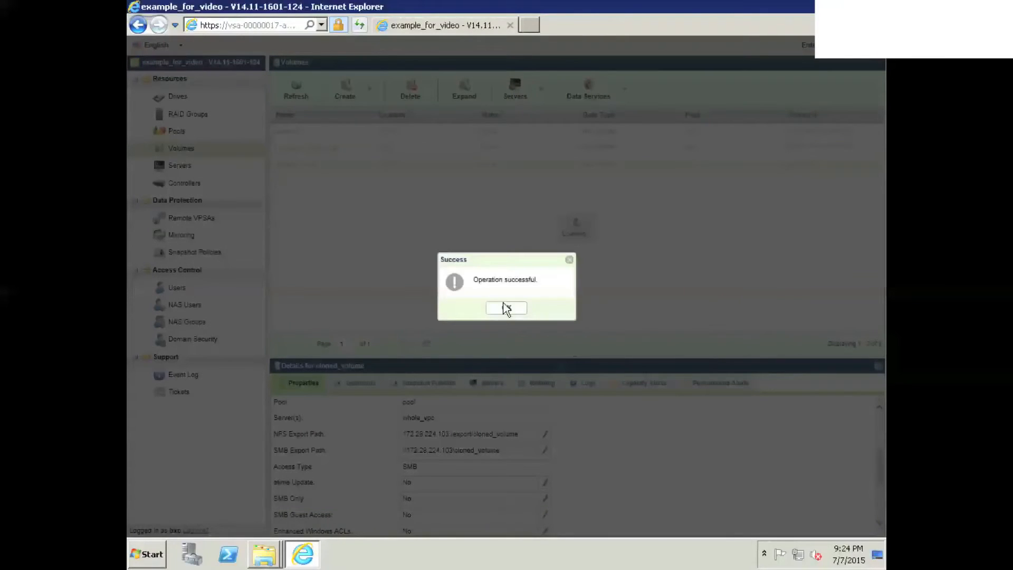
left_click(507, 308)
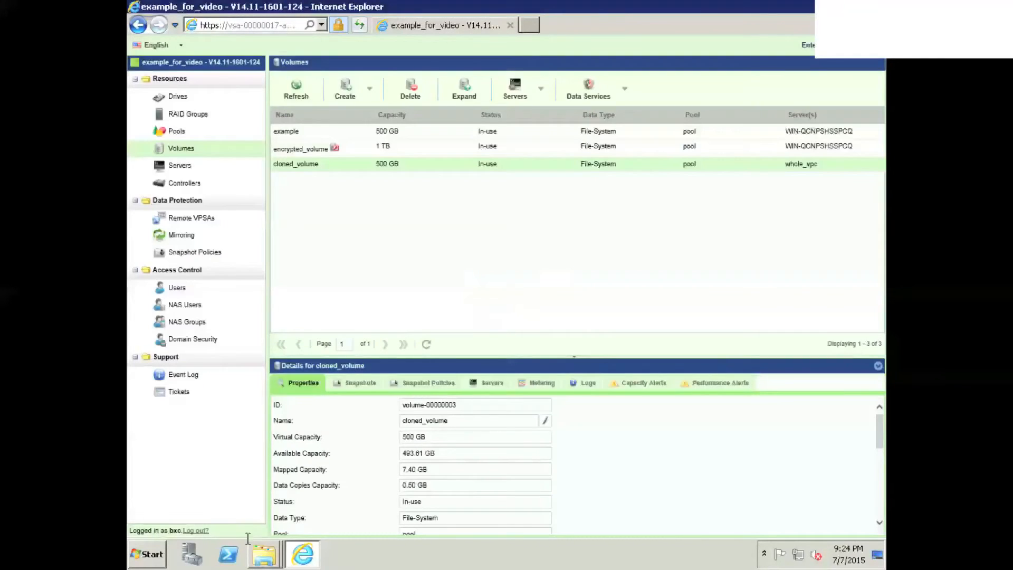
Switch to Windows Explorer, open \\172.28.224.103\cloned_volume, and compare its contents with the example (Z:) network drive
left_click(265, 557)
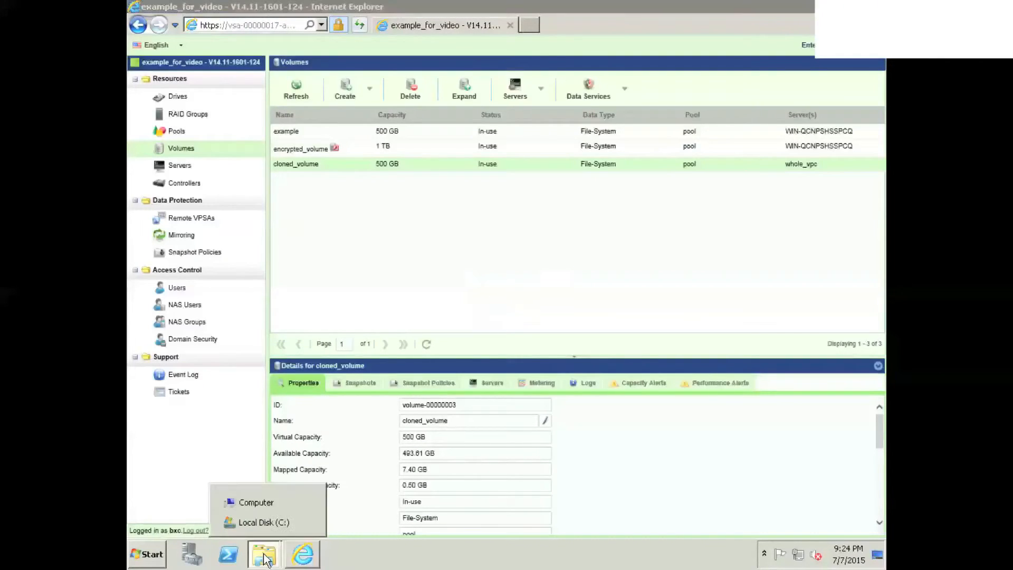
left_click(256, 502)
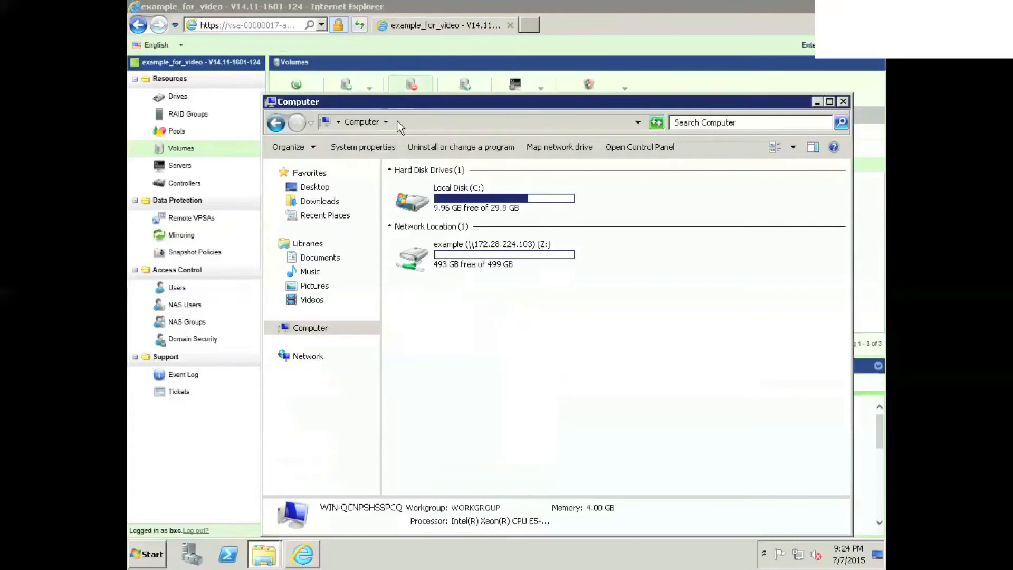
left_click(398, 122)
key("ctrl+v")
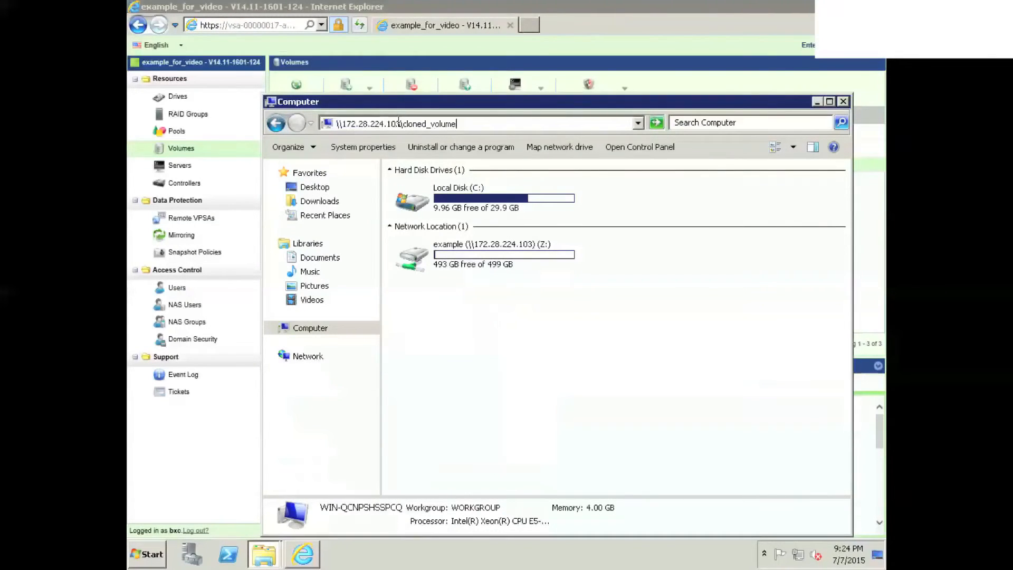
key("Return")
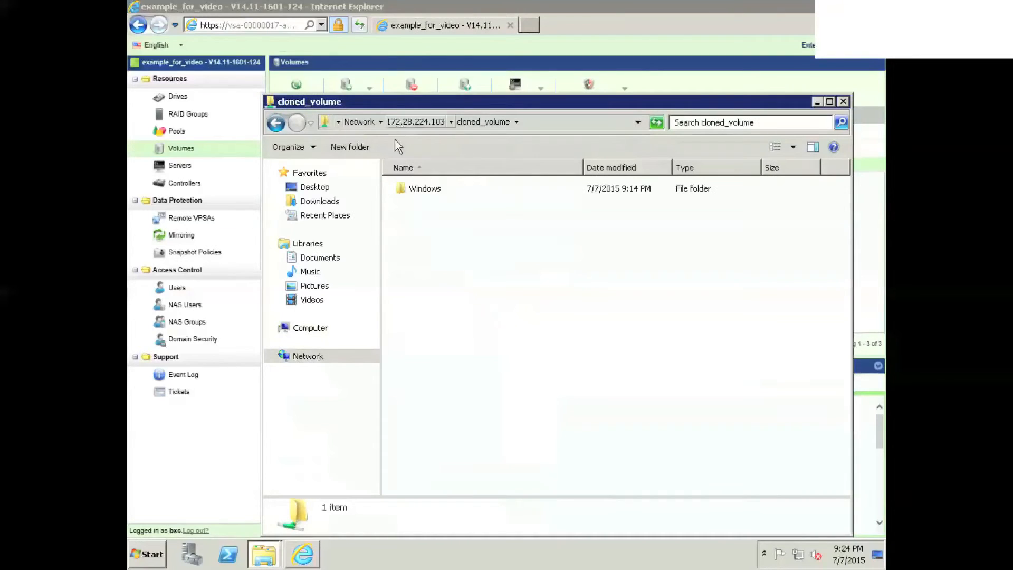
left_click(272, 329)
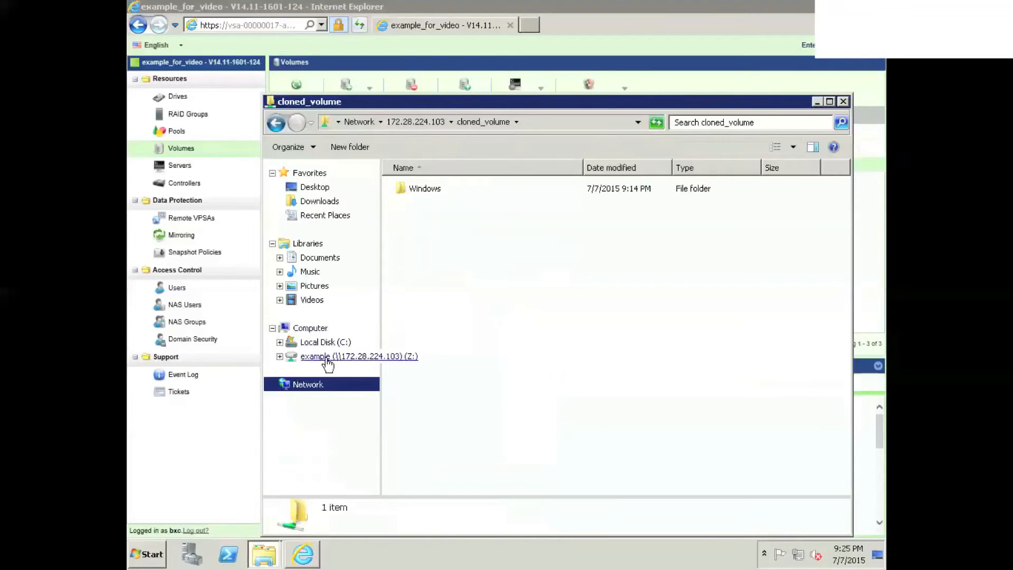
left_click(328, 358)
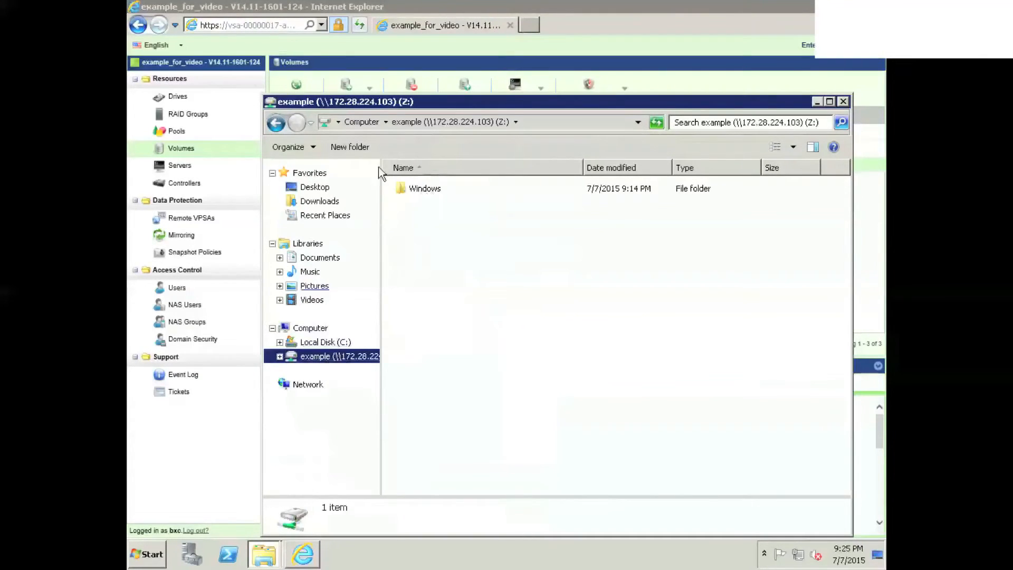
Map the network folder \\172.28.224.103\cloned_volume as drive Y:, set to reconnect at logon
left_click(309, 328)
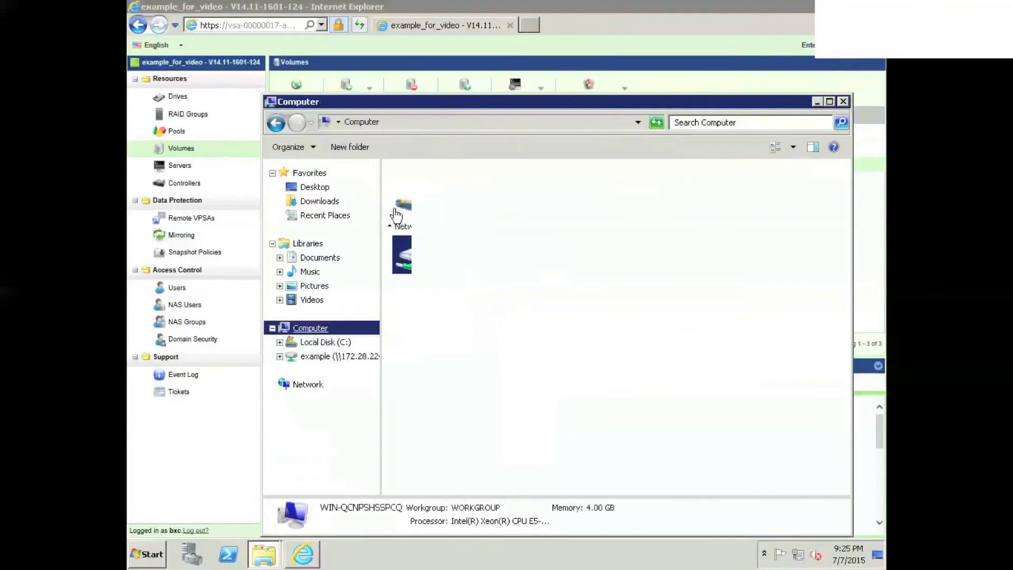
left_click(587, 147)
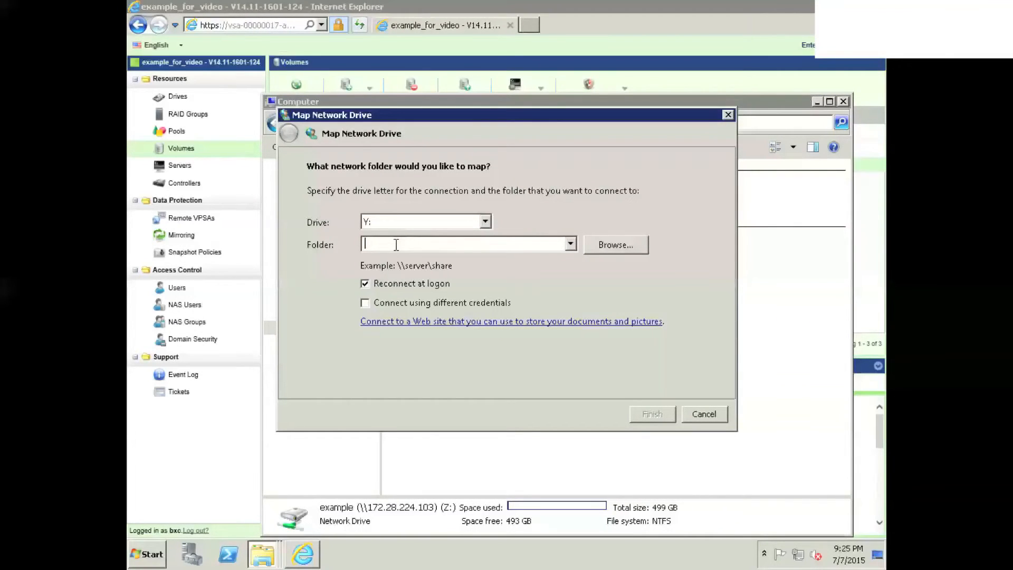
key("ctrl+v")
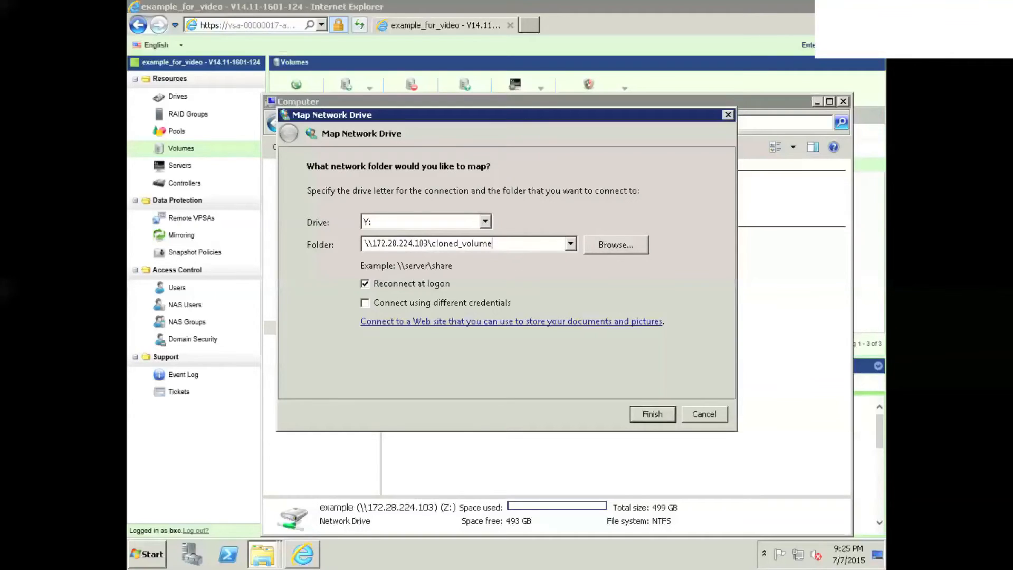
left_click(646, 415)
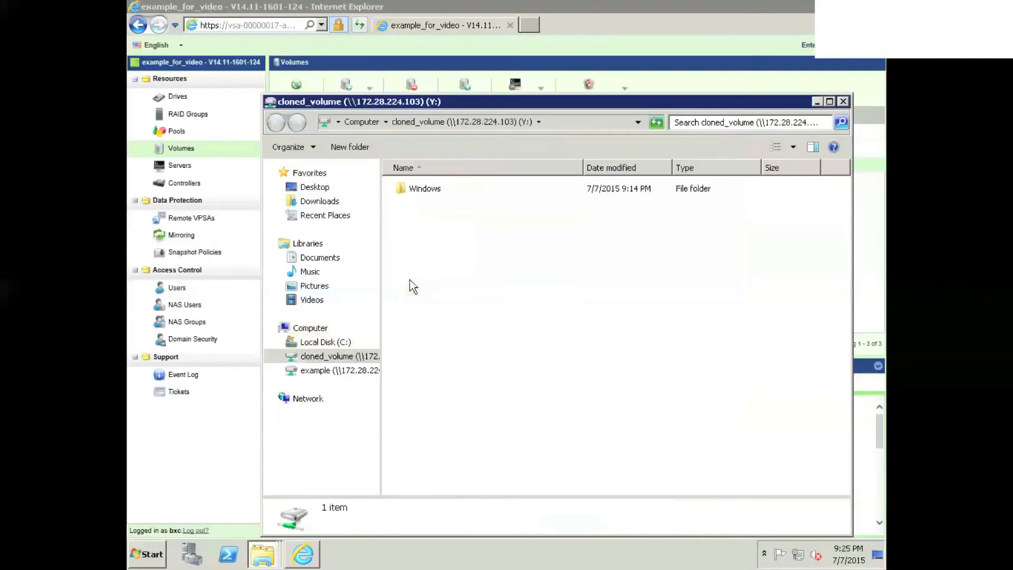
Open the example (Z:) drive and expand the folder trees of both network drives for comparison
left_click(316, 369)
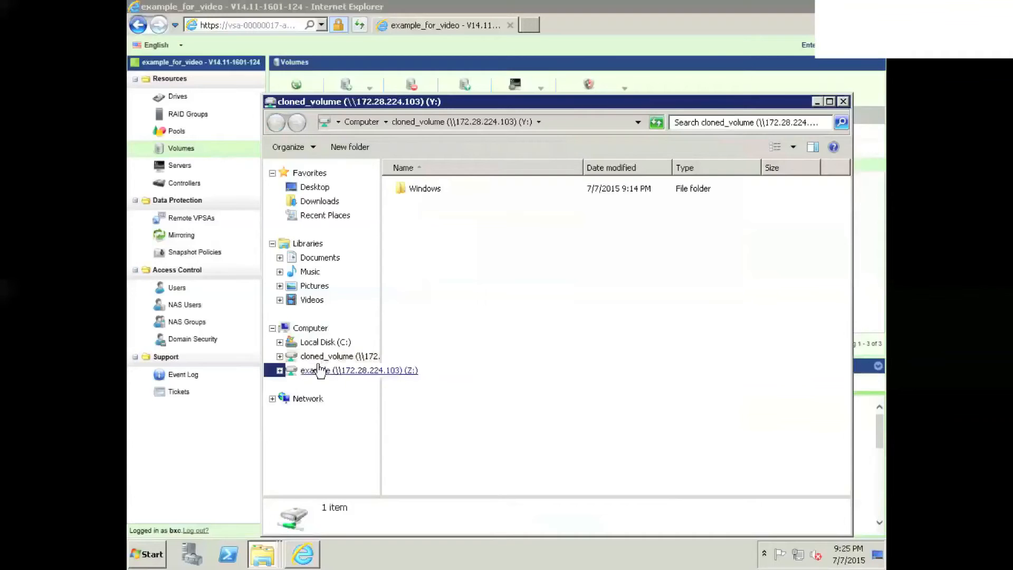
left_click(279, 370)
left_click(280, 357)
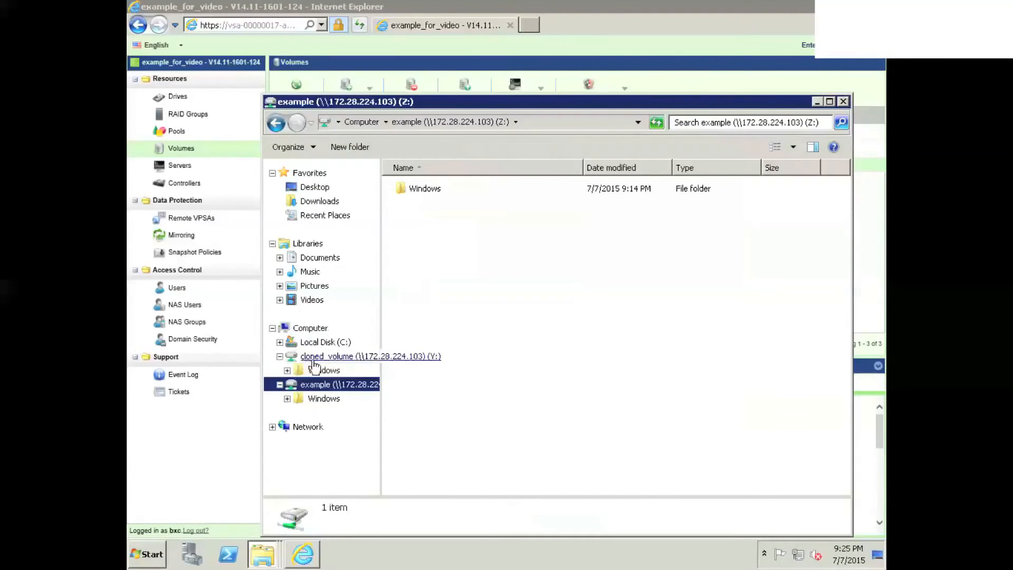
Open the properties of the cloned_volume (Y:) network drive and move the window aside for comparison
right_click(317, 358)
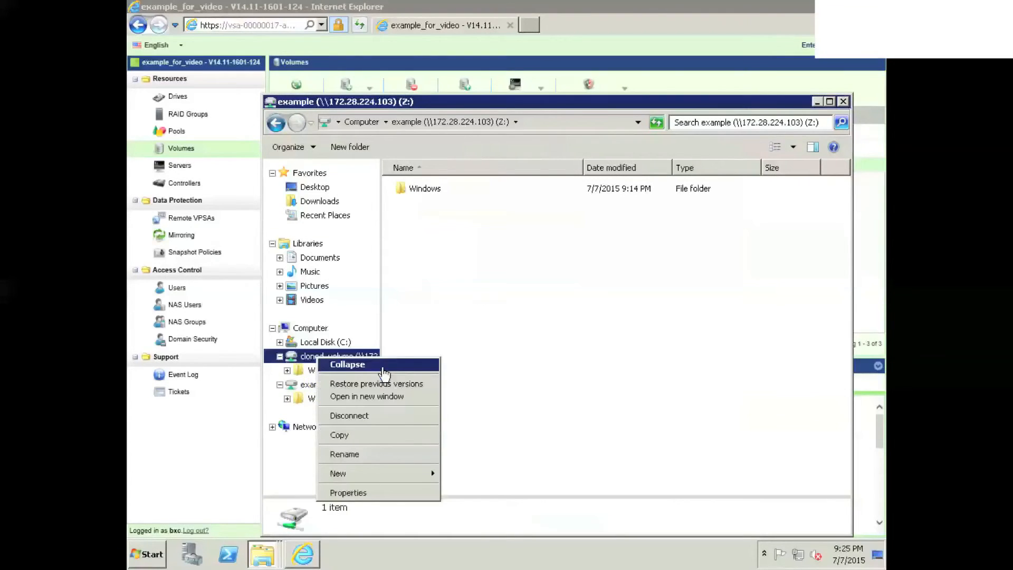
left_click(363, 493)
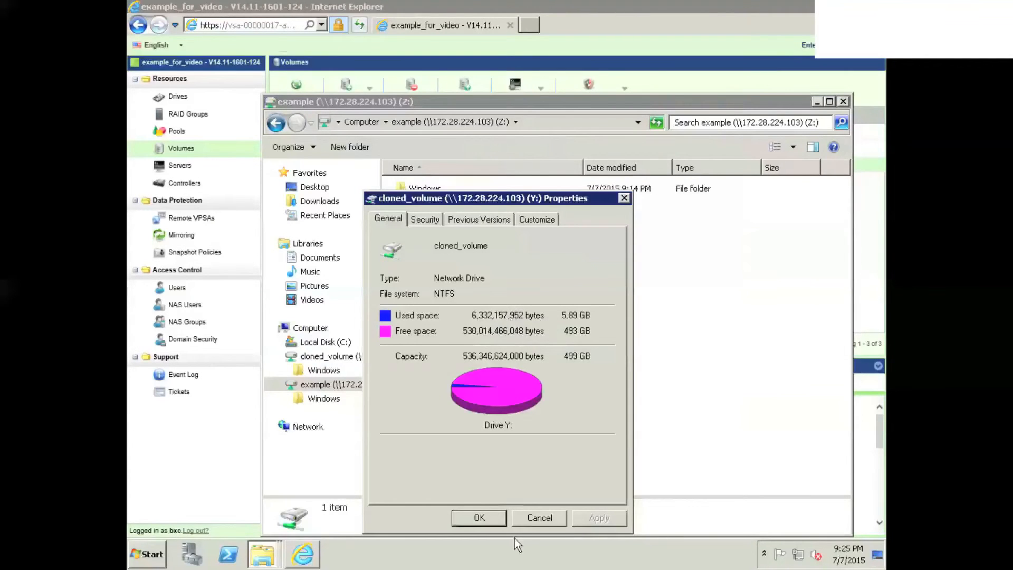
left_click_drag(482, 198, 689, 188)
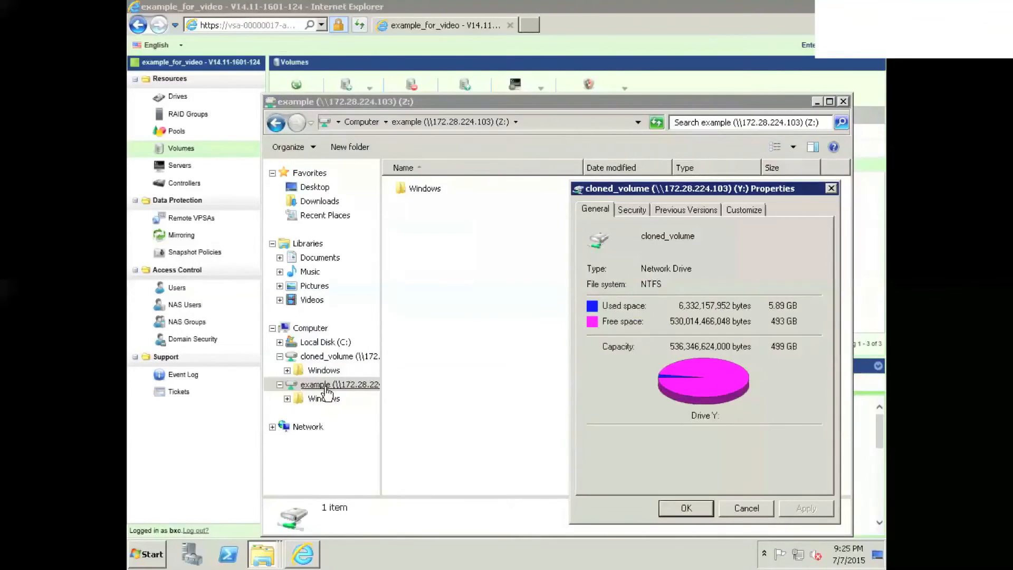
Open the properties of the example (Z:) drive and place them beside the cloned_volume properties to compare space usage
key("Return")
right_click(326, 387)
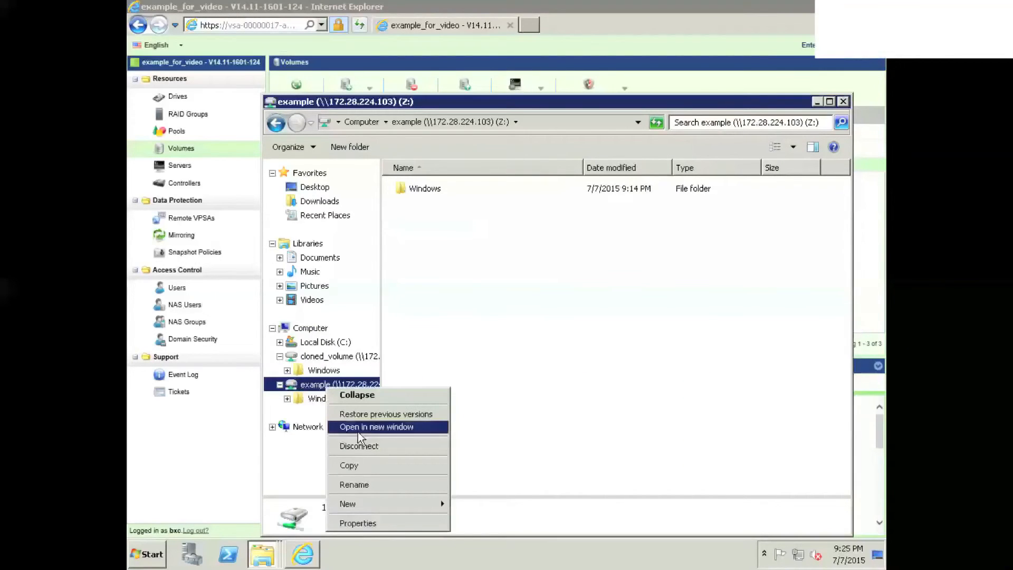
left_click(359, 523)
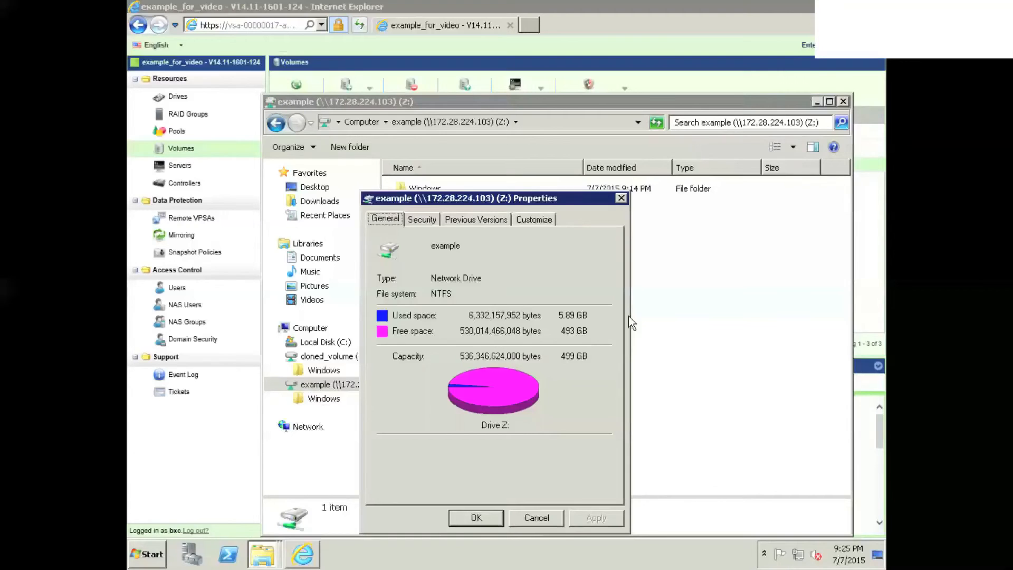
key("alt+Tab")
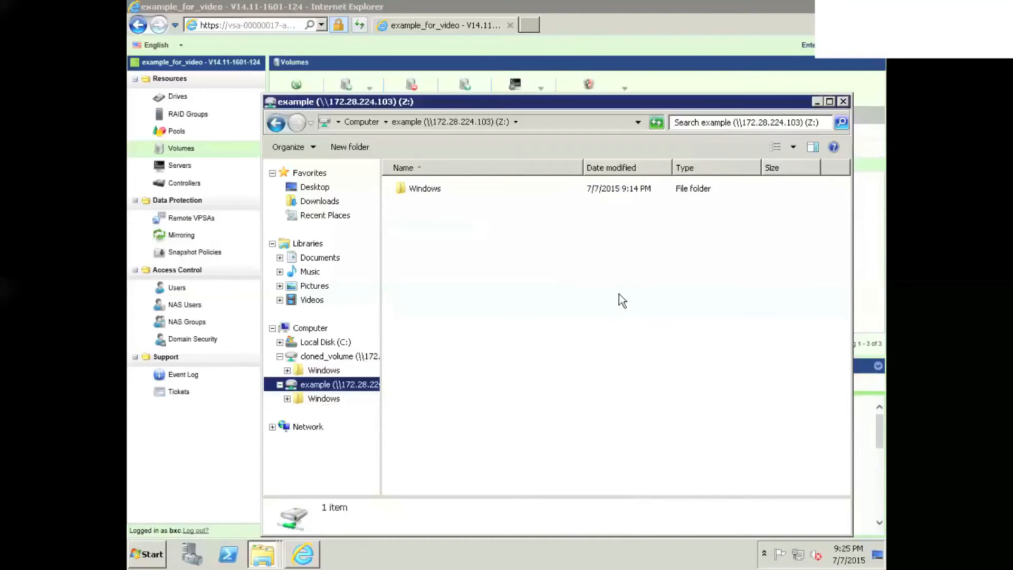
key("alt+Tab")
key("alt+Tab")
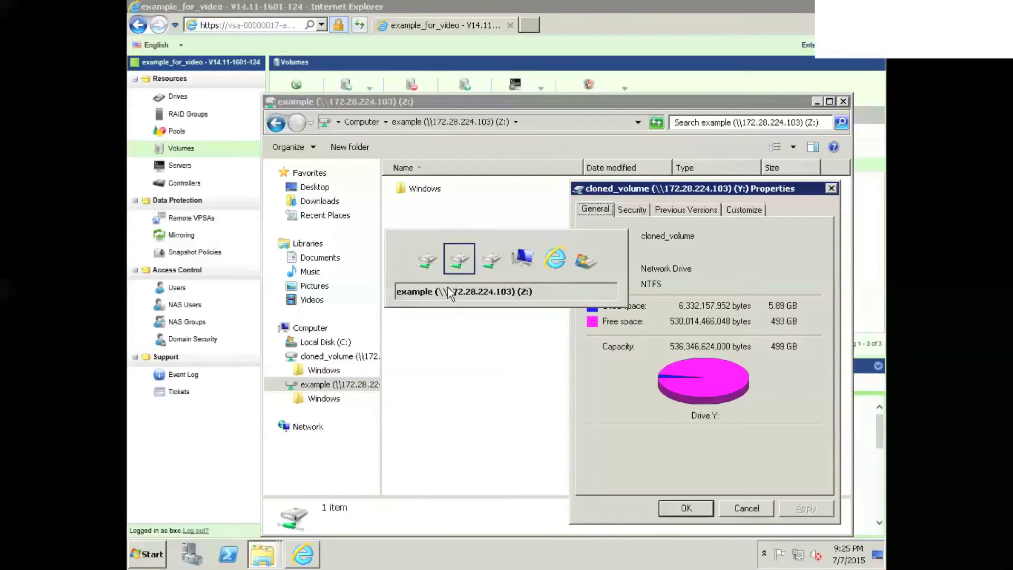
key("alt+Tab")
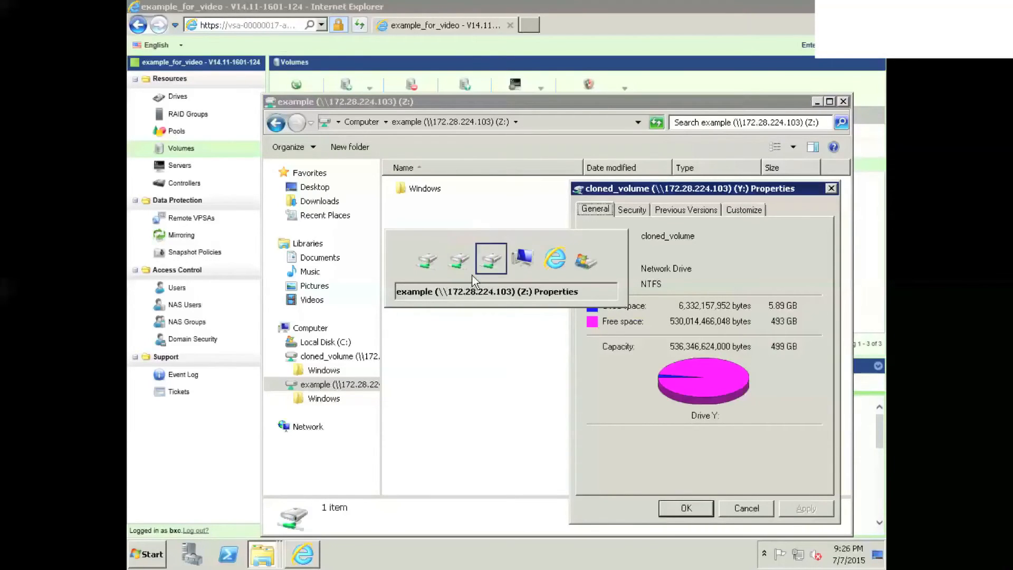
left_click_drag(515, 201, 453, 192)
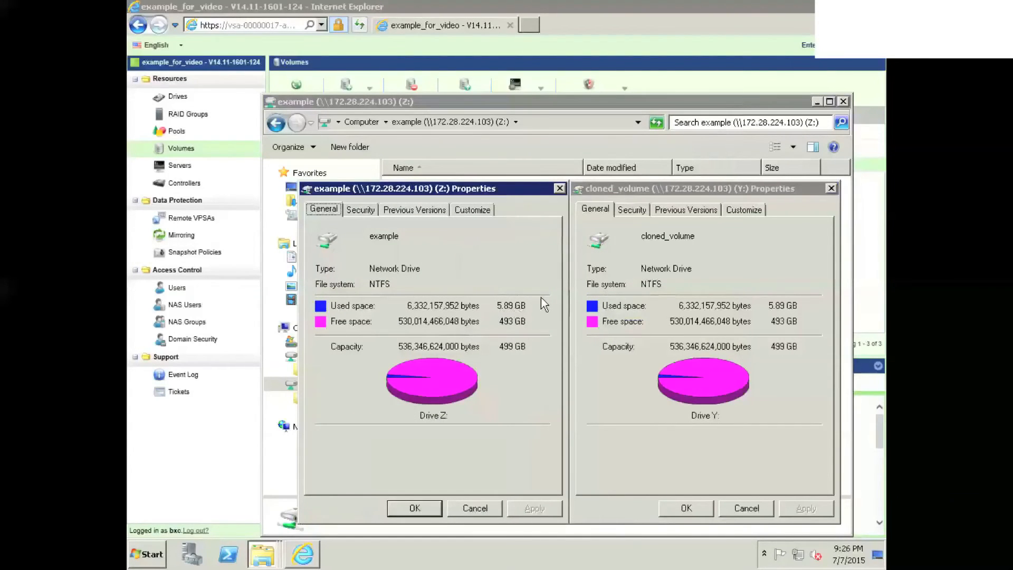
Permanently delete the Windows folder from the example (Z:) network drive
left_click(464, 157)
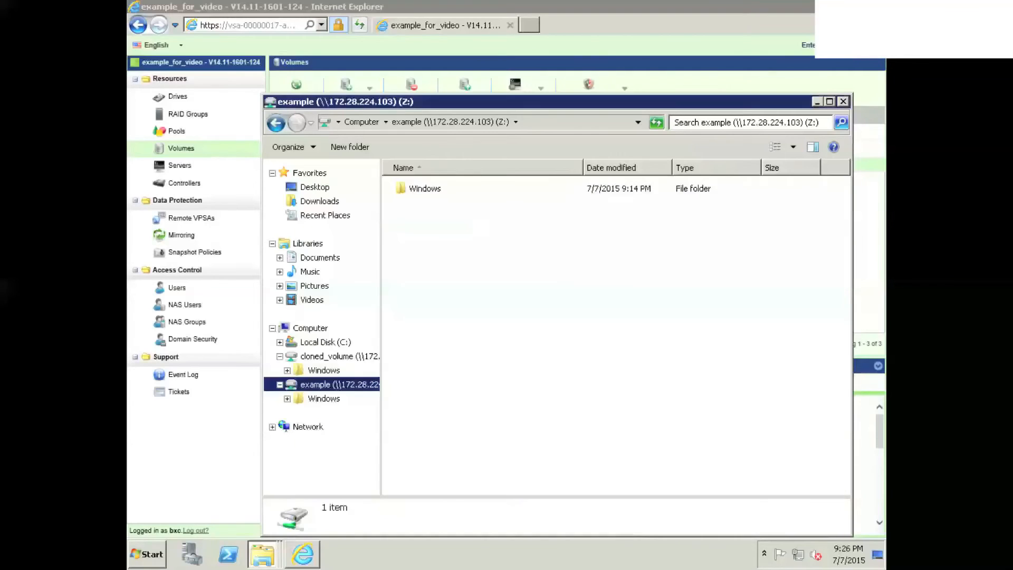
left_click(426, 194)
key("Delete")
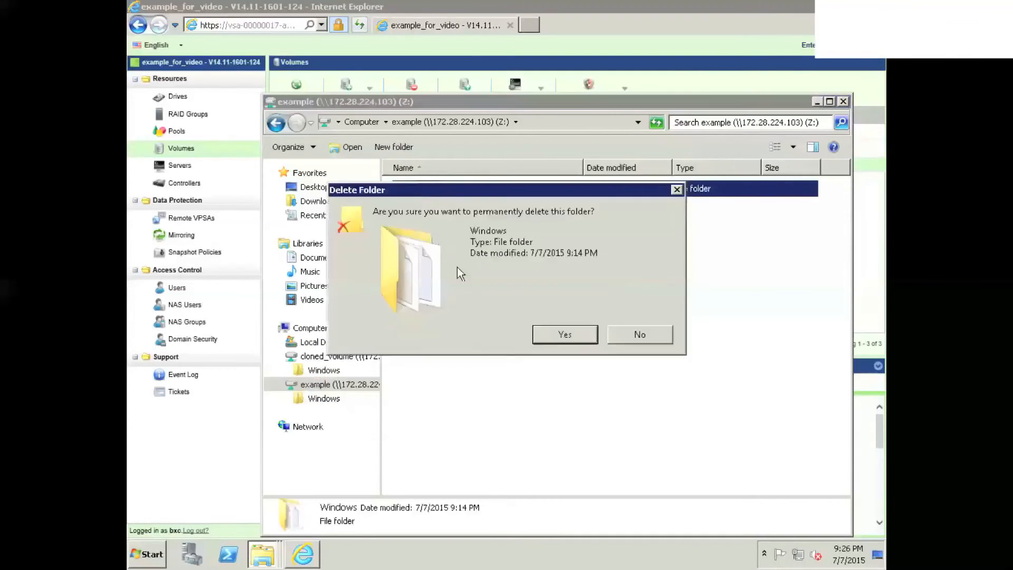
left_click(564, 334)
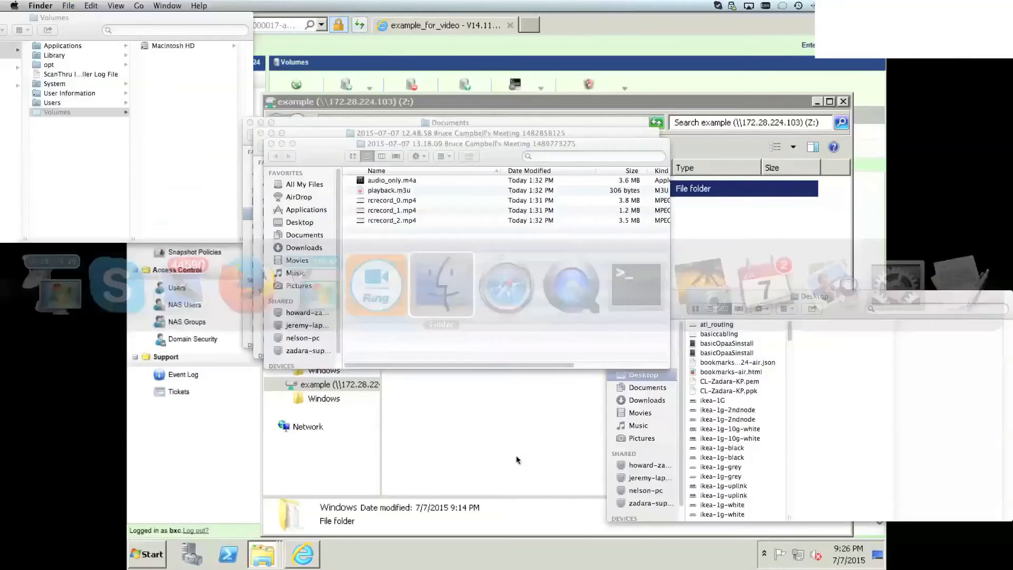
Bring the already open example (Z:) properties window forward, review its space usage, and close it
key("alt+Tab")
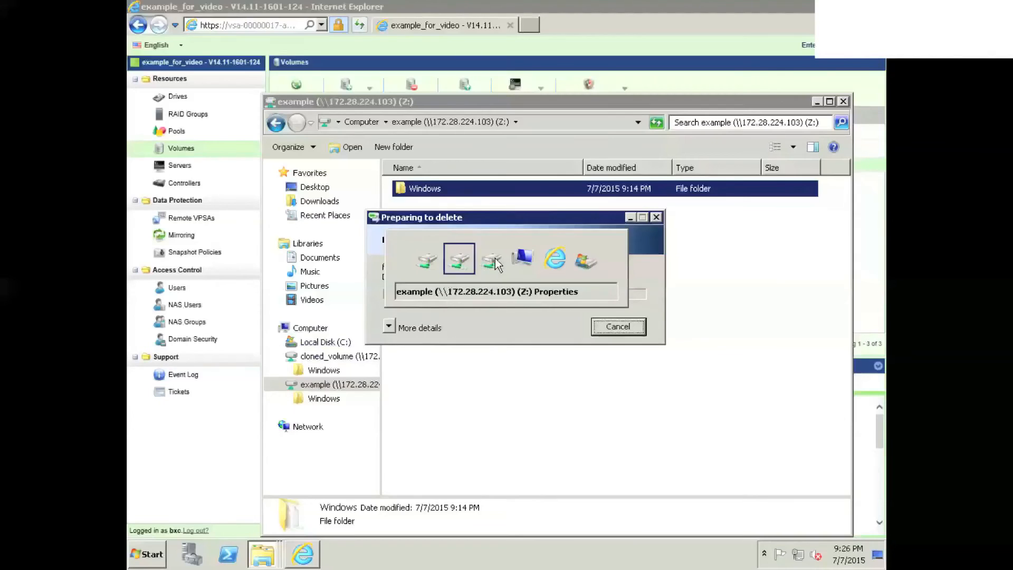
key("alt+Tab")
key("alt+shift+Tab")
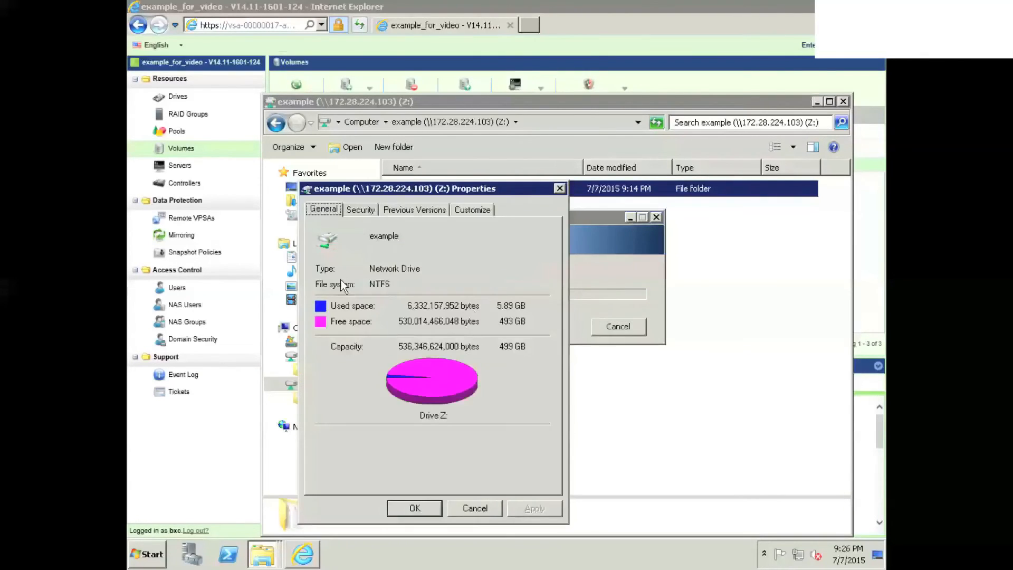
left_click(559, 190)
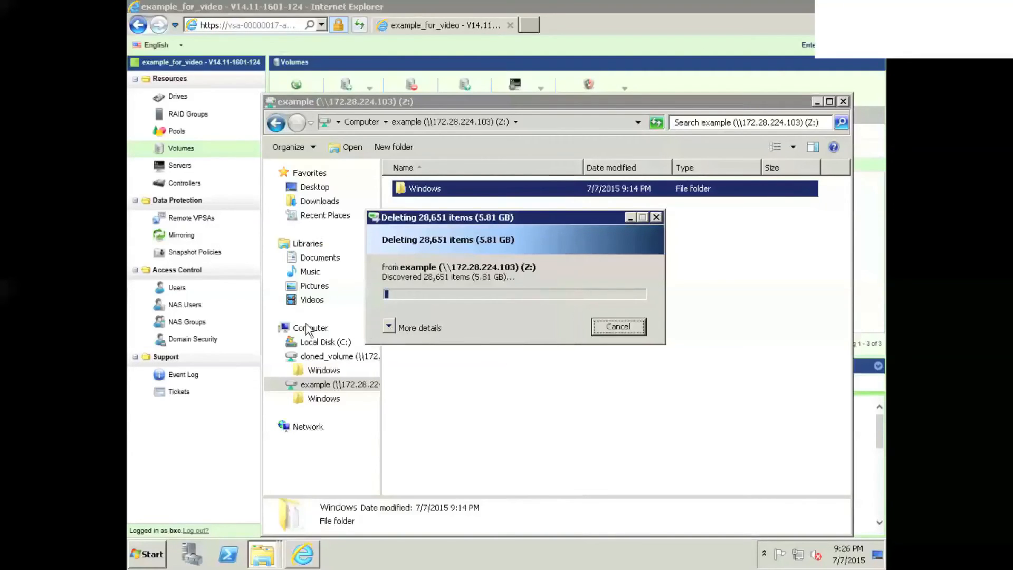
Reopen the example (Z:) properties during the deletion and compare its used space with the cloned_volume (Y:) properties
right_click(312, 384)
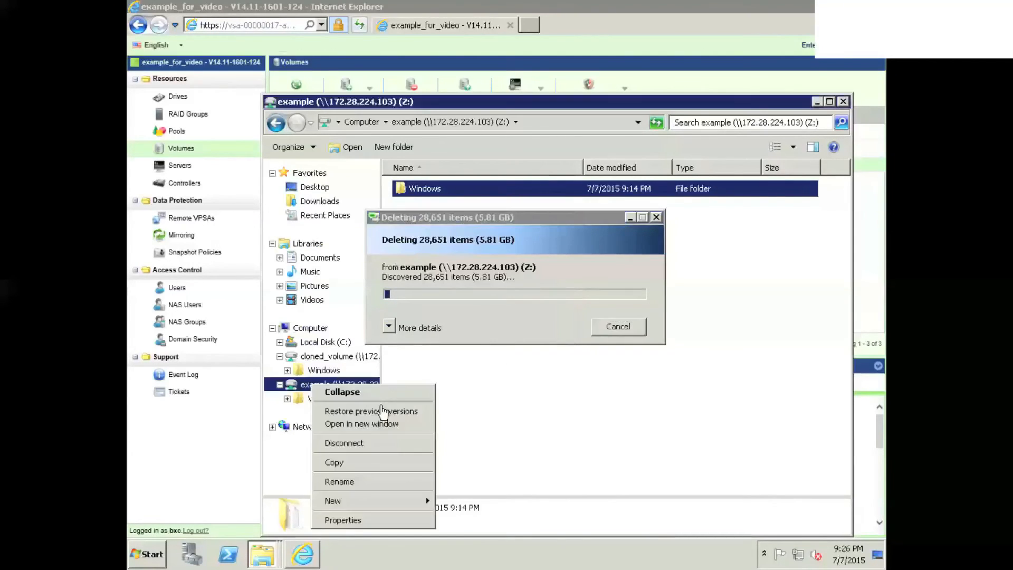
left_click(361, 519)
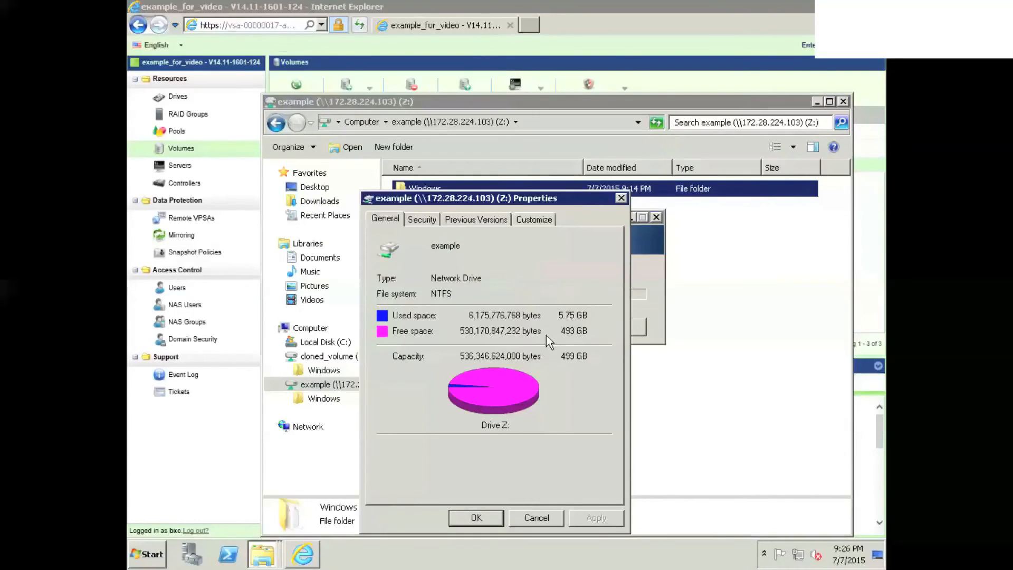
left_click(529, 520)
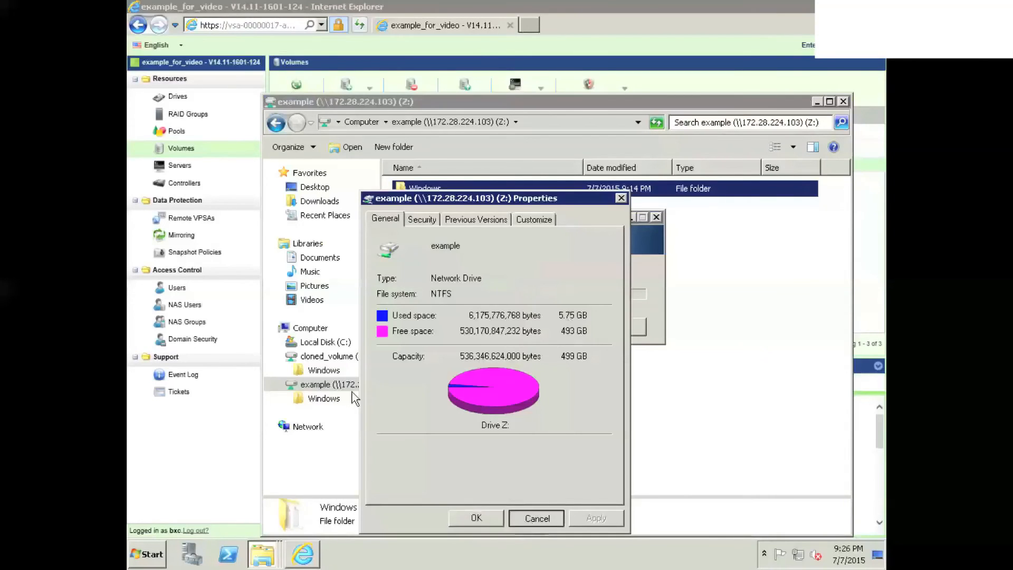
right_click(320, 356)
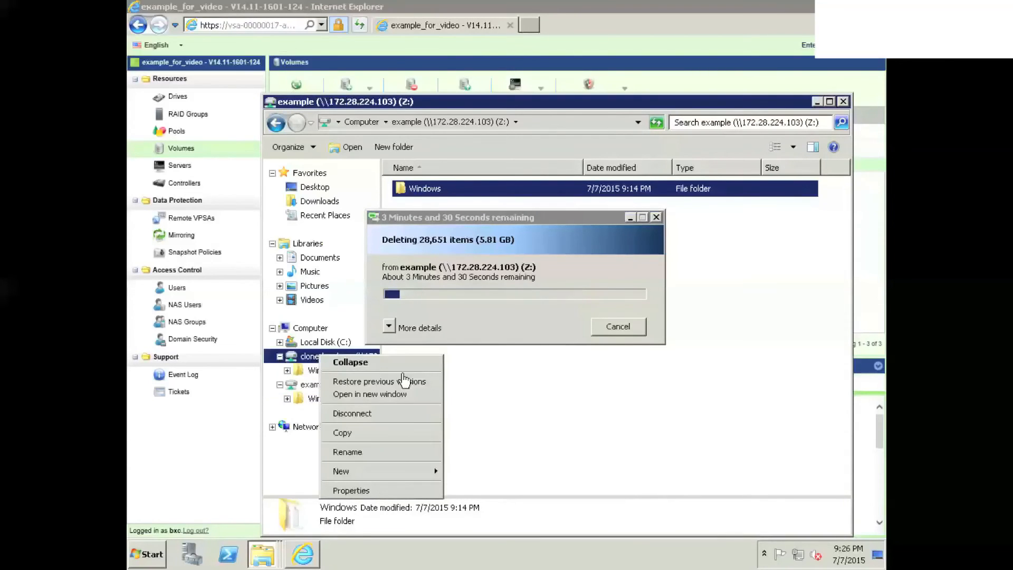
left_click(387, 493)
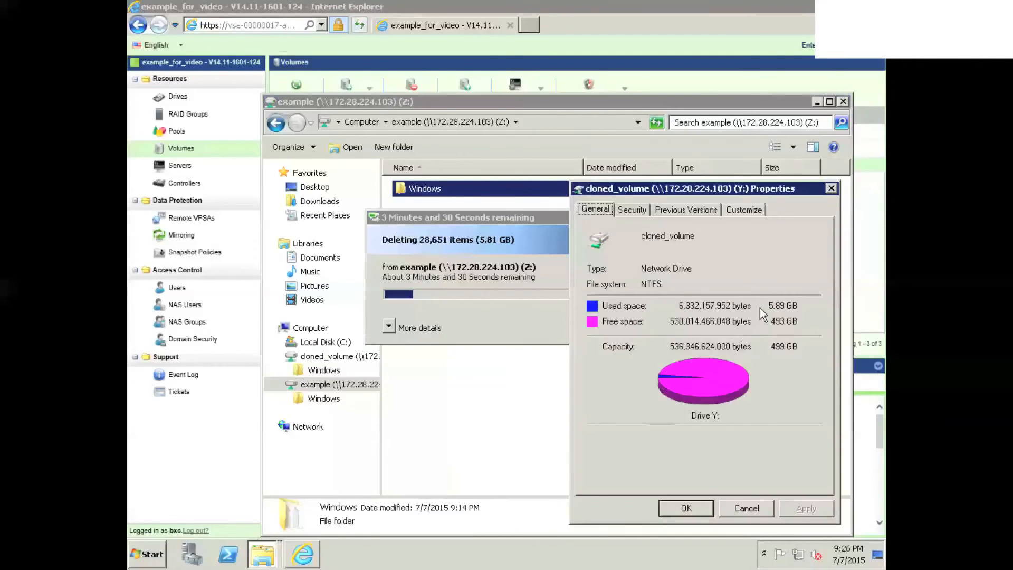
Switch to Internet Explorer and display the snapshots of the example volume
left_click(305, 44)
left_click(360, 389)
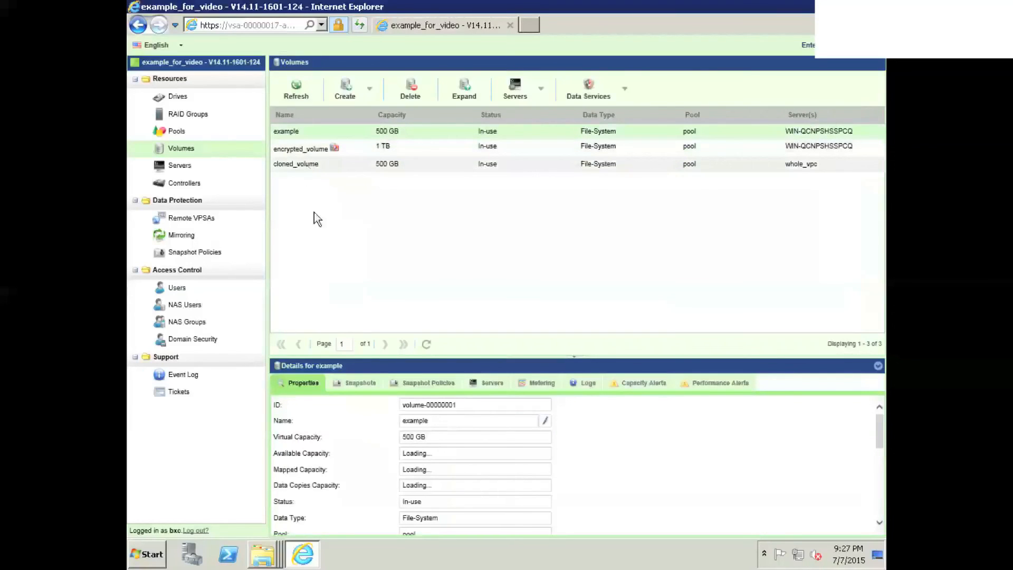
left_click(349, 383)
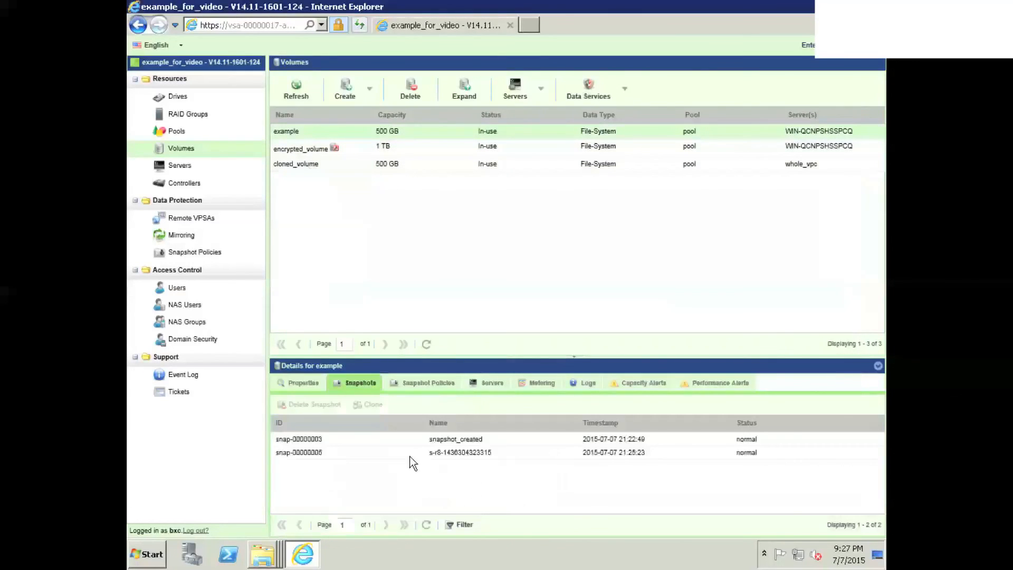